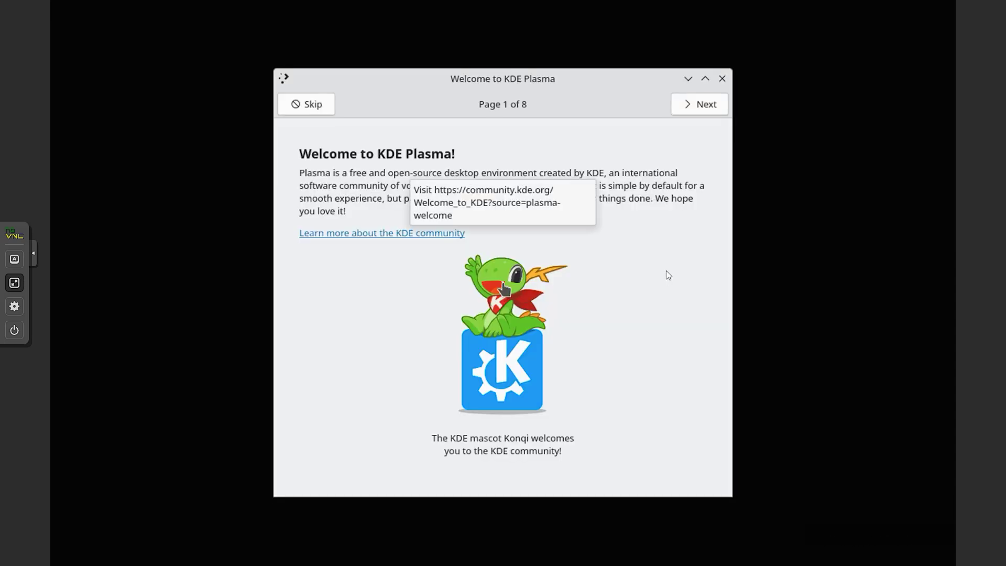
Step: Page through all the Welcome to KDE Plasma tour pages, then close the tour
{"action": "left_click", "coordinate": [698, 107]}
{"action": "left_click", "coordinate": [698, 108]}
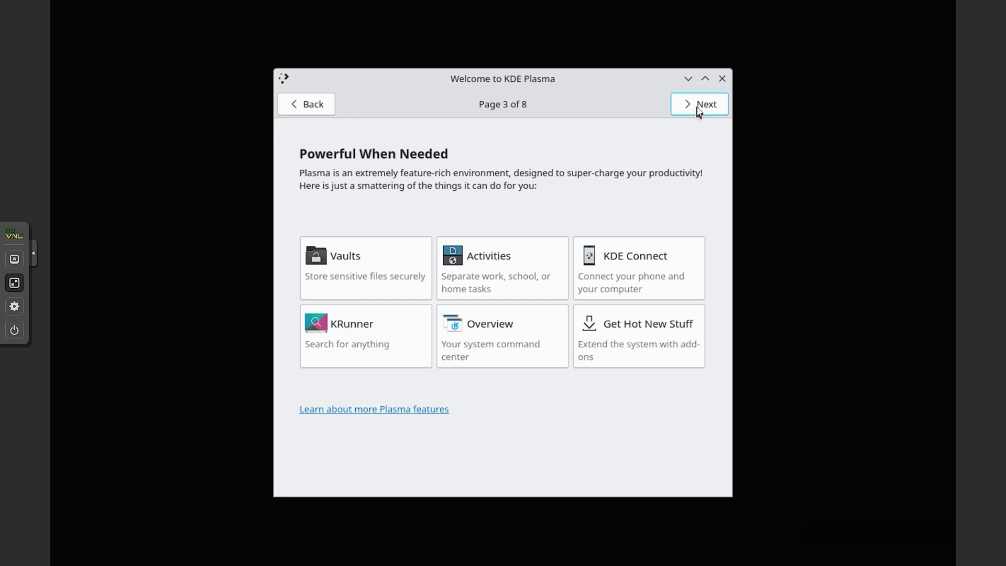
{"action": "left_click", "coordinate": [699, 108]}
{"action": "left_click", "coordinate": [698, 107]}
{"action": "left_click", "coordinate": [697, 107]}
{"action": "left_click", "coordinate": [697, 108]}
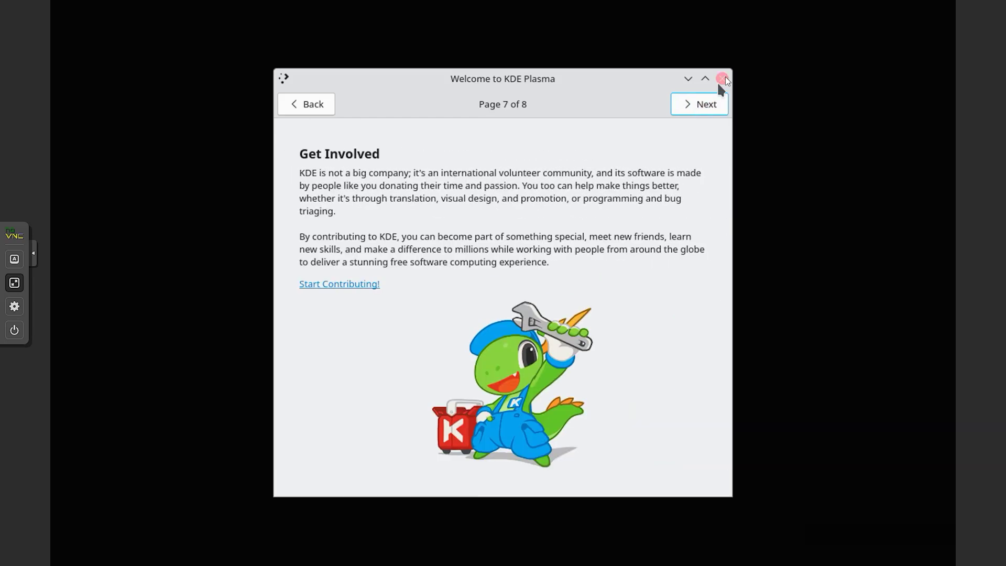
{"action": "left_click", "coordinate": [723, 78]}
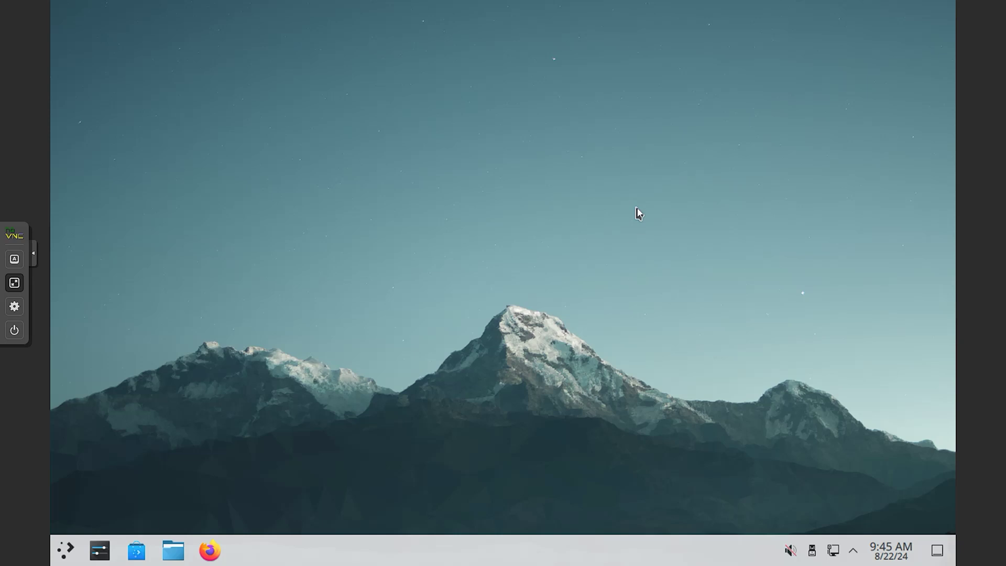
Step: From the desktop menu's display settings, set the resolution to 1360x768, apply and keep it
{"action": "right_click", "coordinate": [638, 212]}
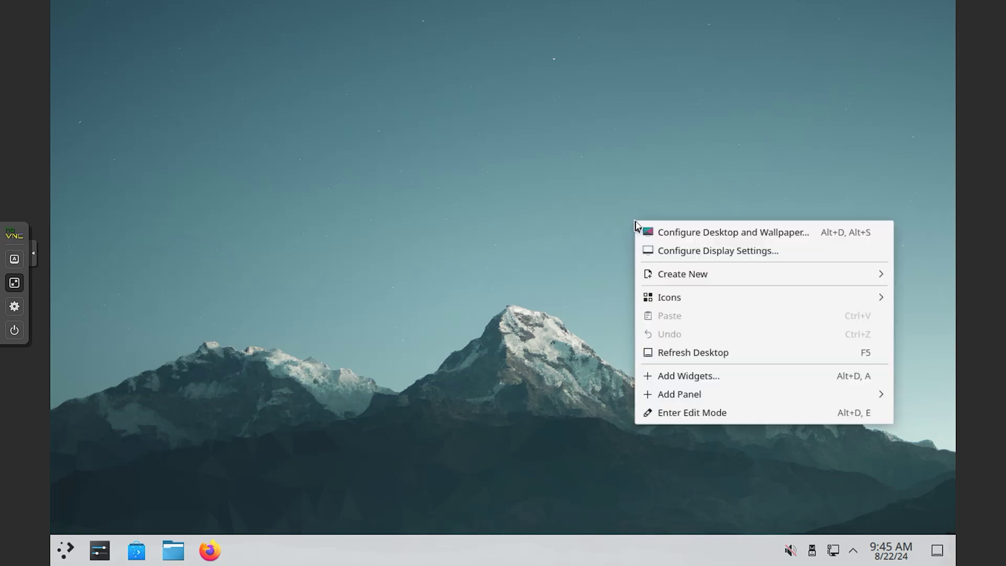
{"action": "left_click", "coordinate": [658, 249]}
{"action": "left_click", "coordinate": [649, 238]}
{"action": "right_click", "coordinate": [648, 235]}
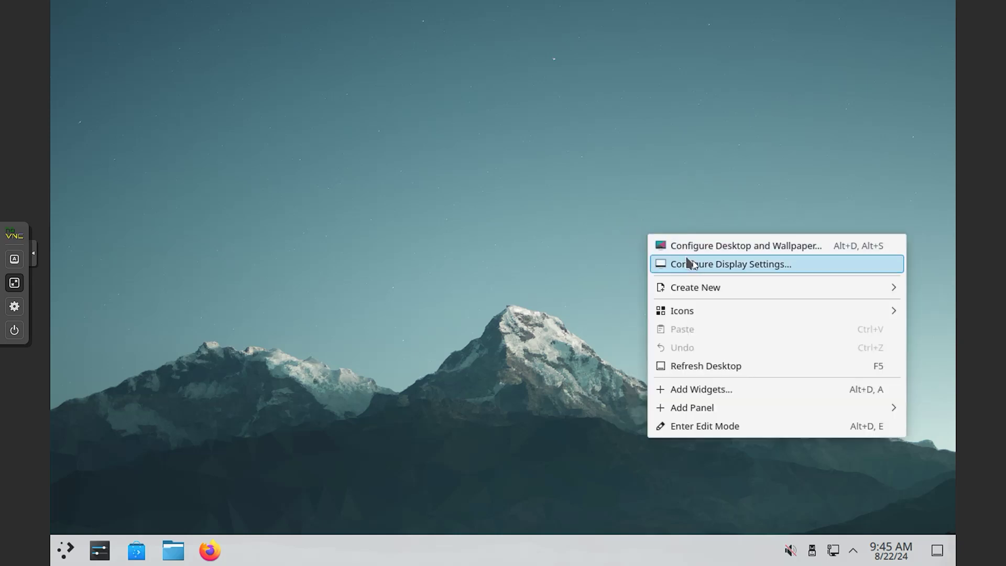
{"action": "left_click", "coordinate": [695, 264]}
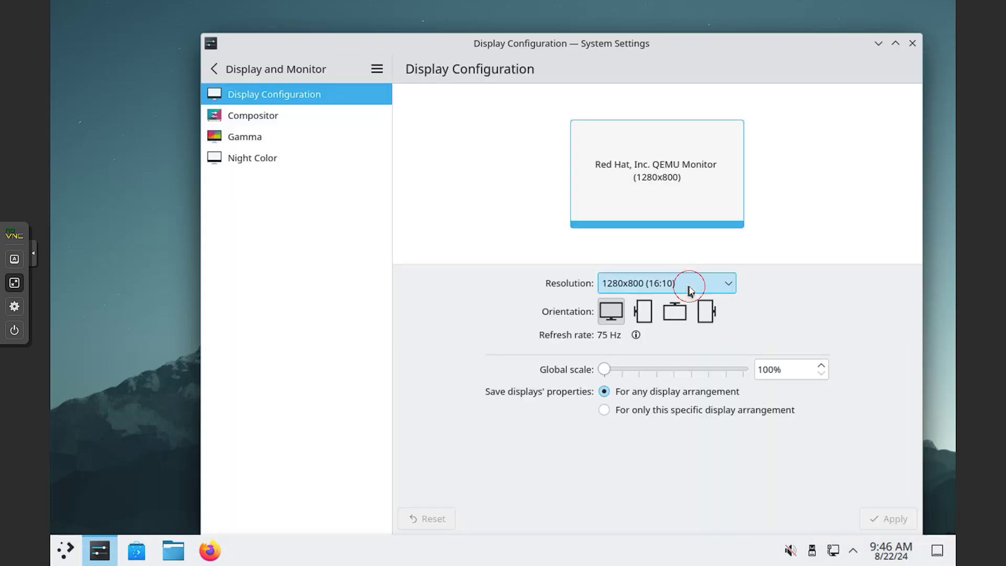
{"action": "left_click", "coordinate": [689, 283]}
{"action": "left_click", "coordinate": [639, 175]}
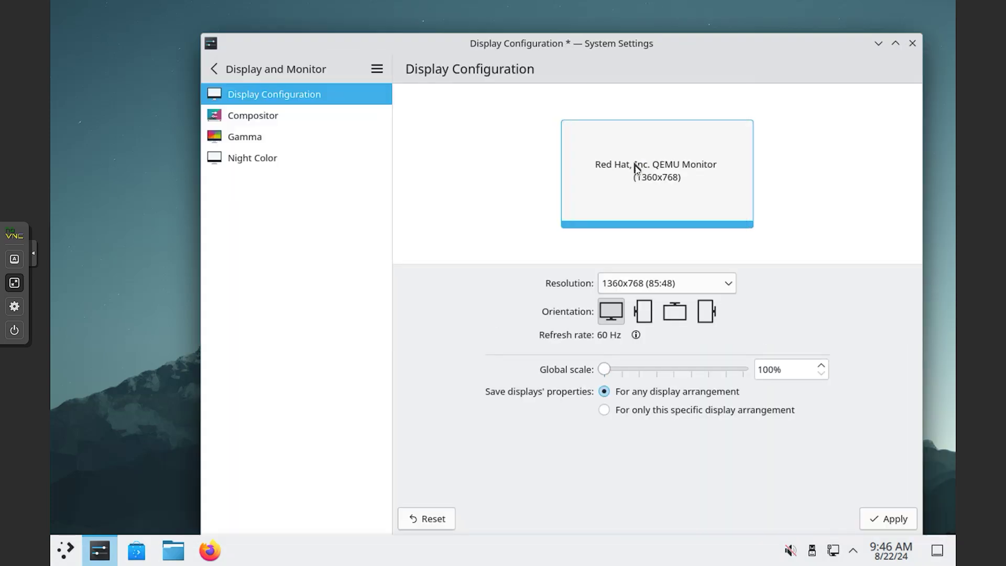
{"action": "left_click", "coordinate": [884, 520]}
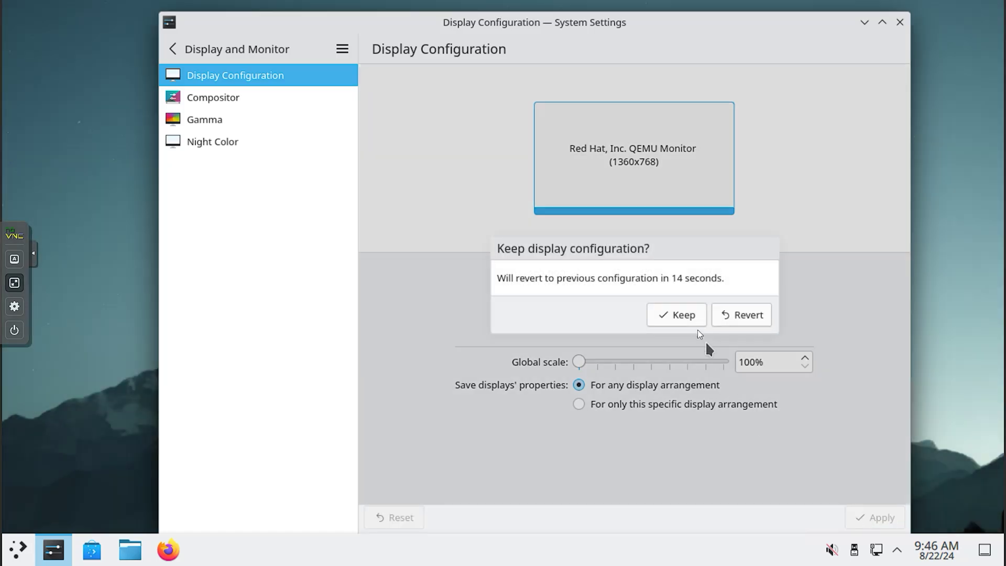
{"action": "left_click", "coordinate": [682, 315]}
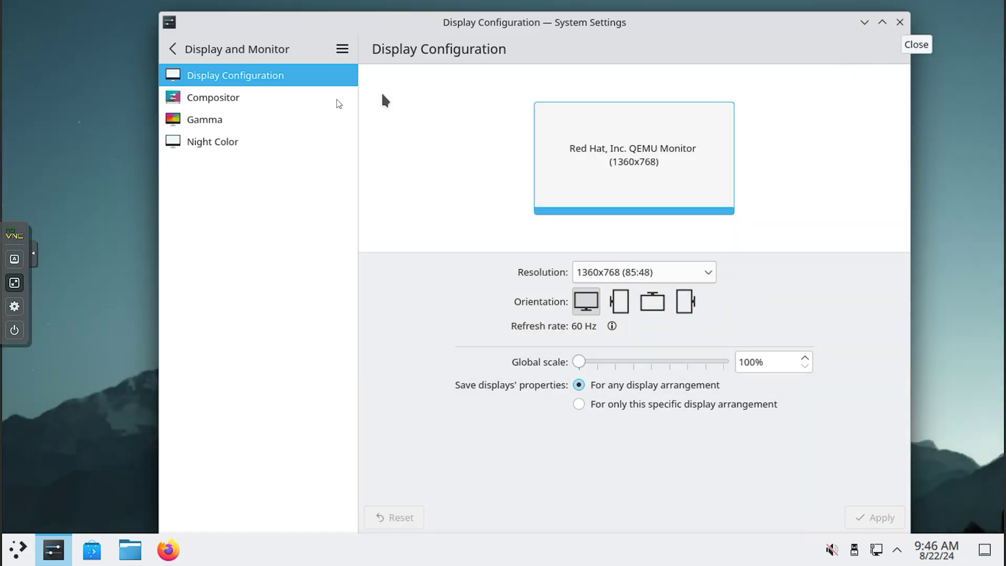
Step: Look over the Compositor, Gamma and Night Color pages, then close System Settings
{"action": "left_click", "coordinate": [259, 99]}
{"action": "left_click", "coordinate": [257, 115]}
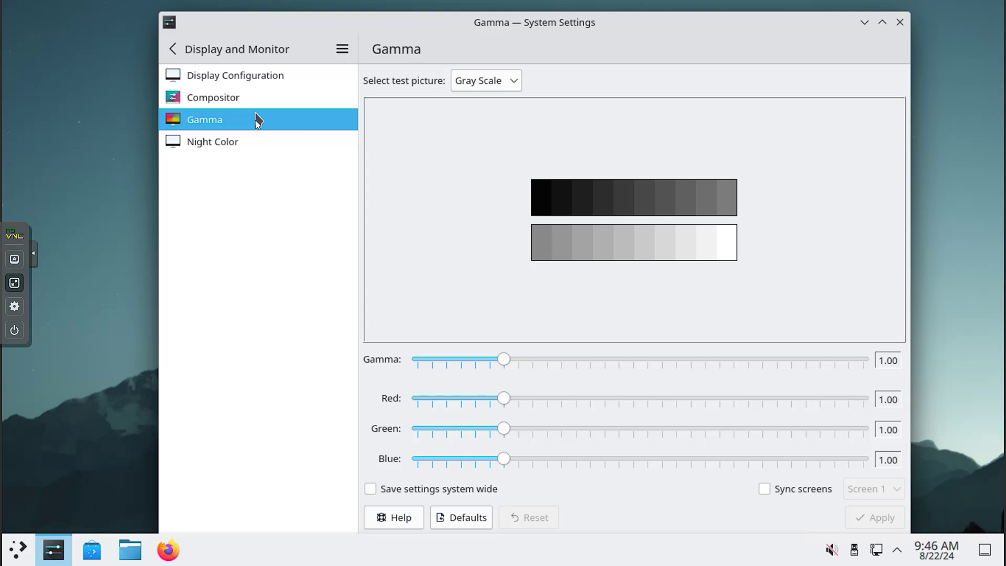
{"action": "left_click", "coordinate": [254, 134]}
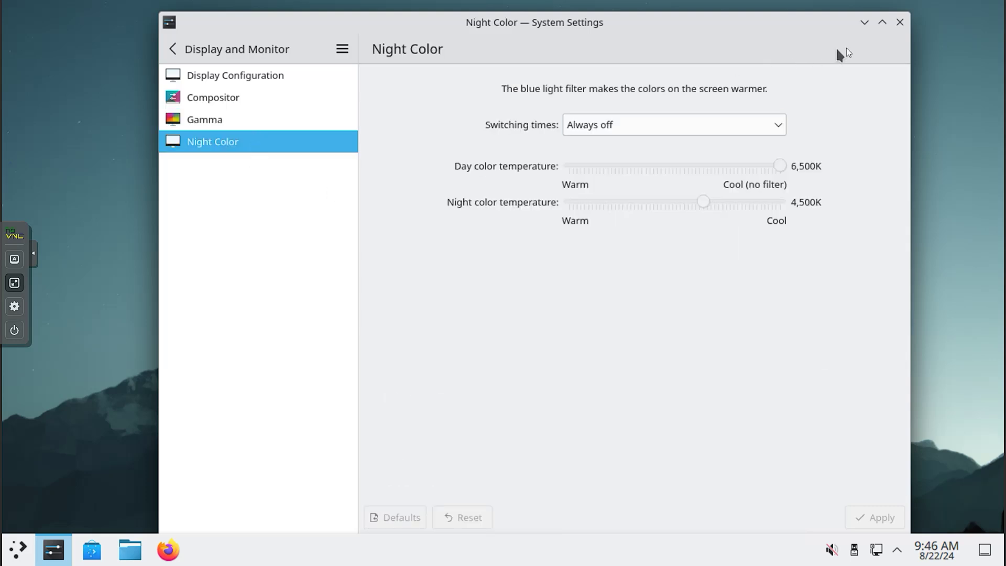
{"action": "left_click", "coordinate": [902, 23]}
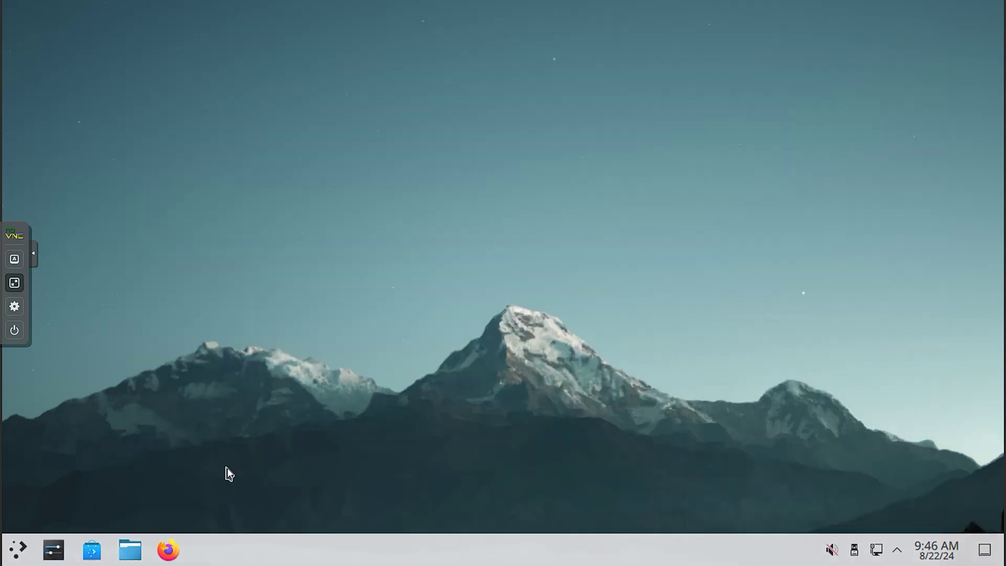
Step: Browse the launcher's application categories, start Konsole and close it again
{"action": "left_click", "coordinate": [15, 554]}
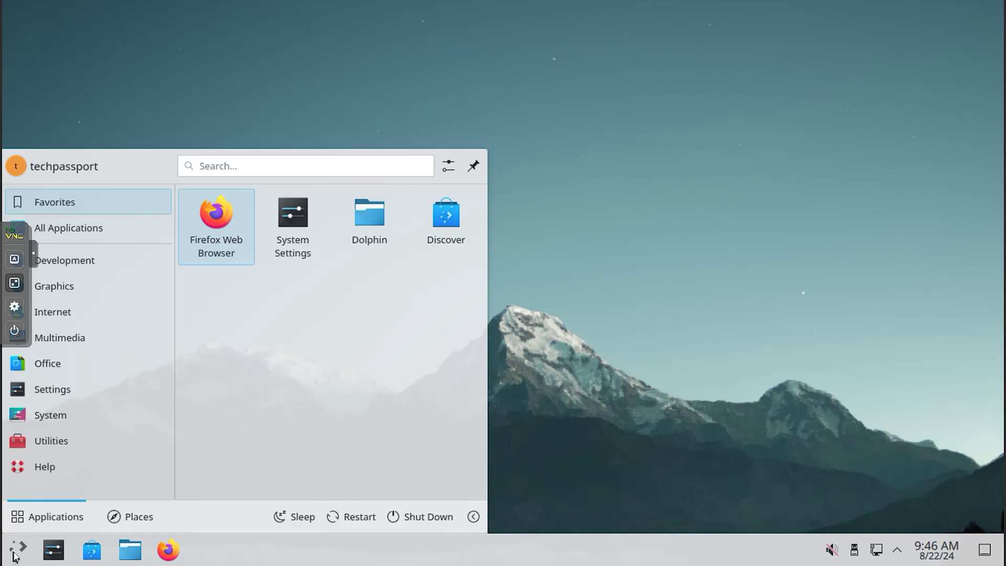
{"action": "mouse_move", "coordinate": [34, 256]}
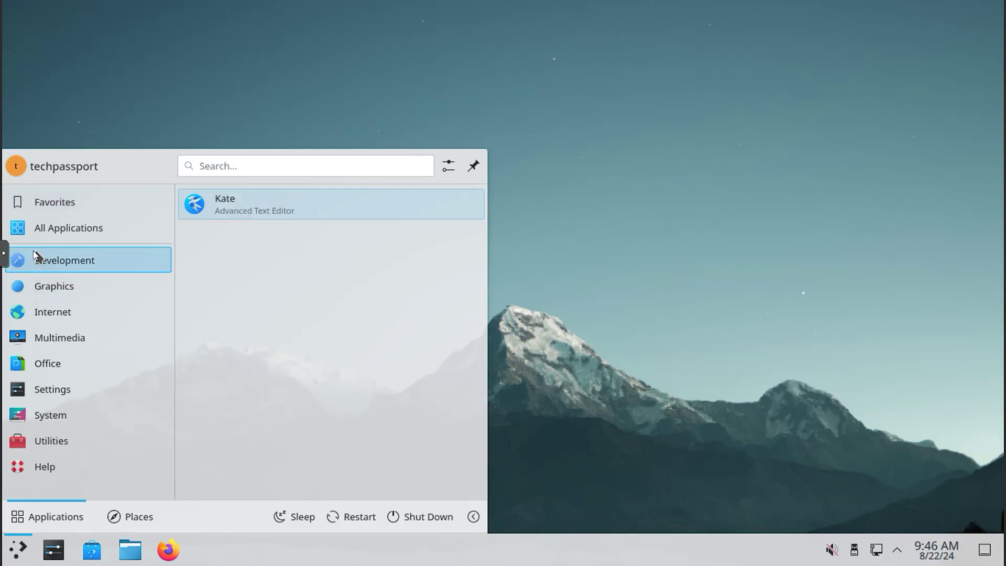
{"action": "mouse_move", "coordinate": [120, 208]}
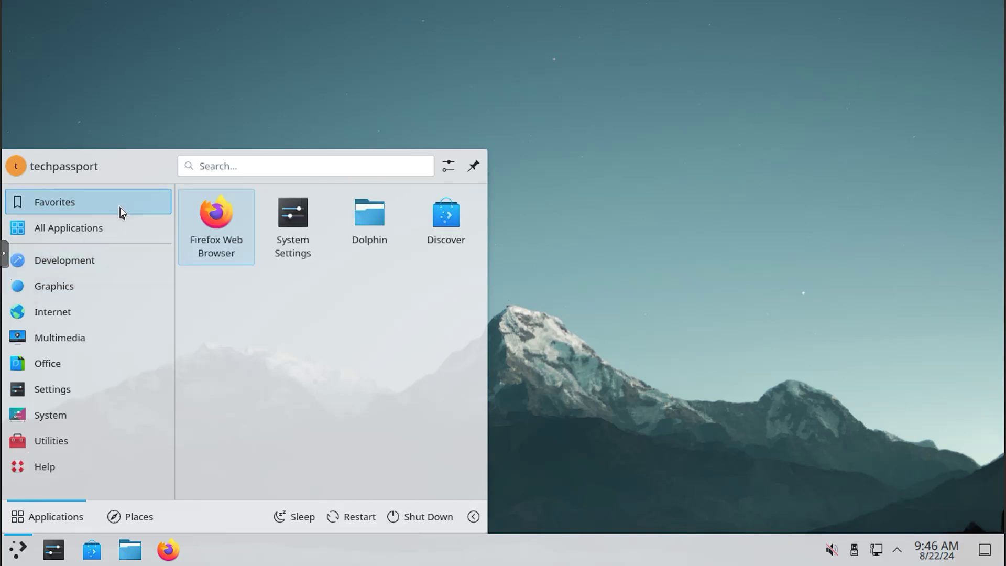
{"action": "mouse_move", "coordinate": [116, 239]}
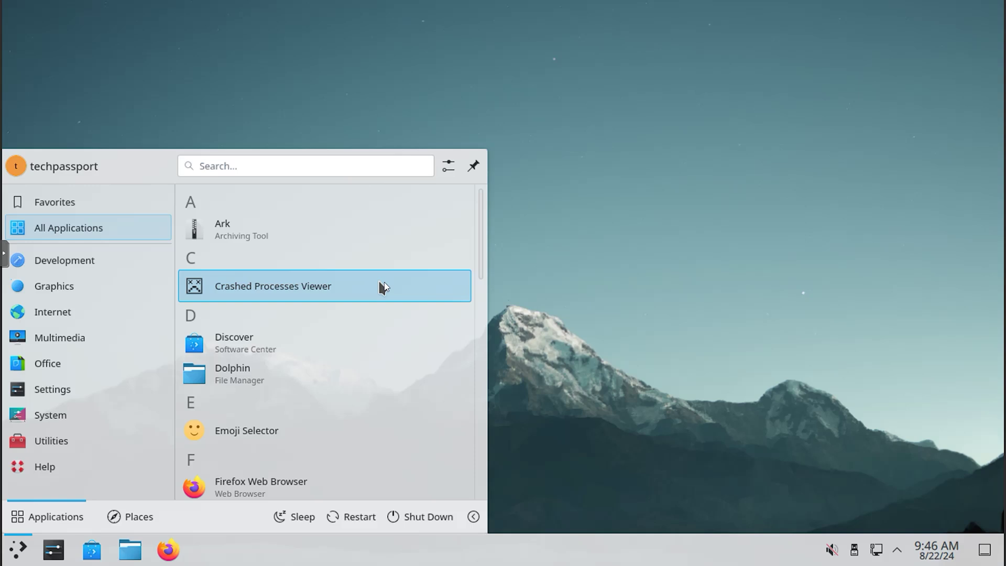
{"action": "left_click_drag", "start_coordinate": [482, 220], "coordinate": [482, 340]}
{"action": "left_click", "coordinate": [222, 364]}
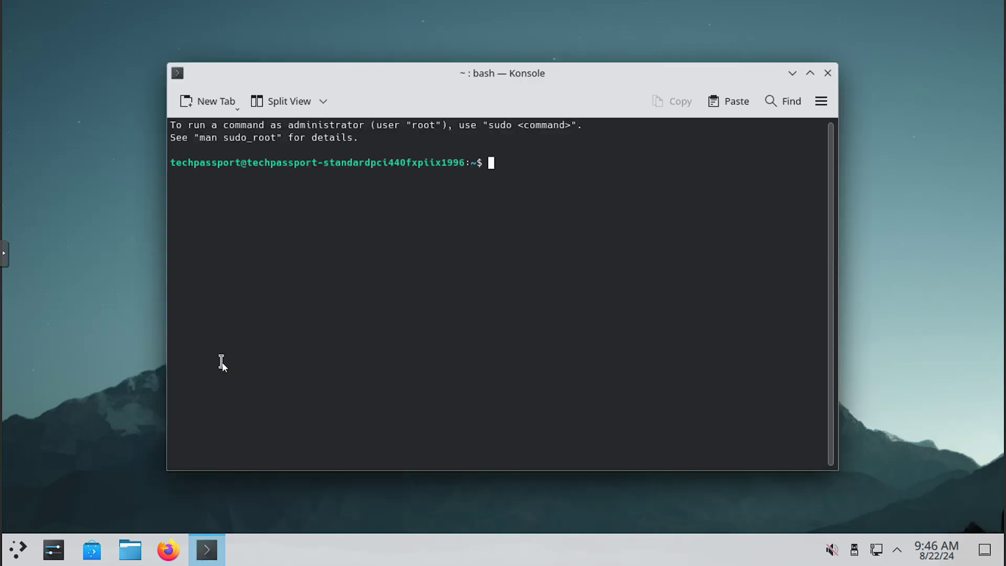
{"action": "left_click", "coordinate": [828, 73]}
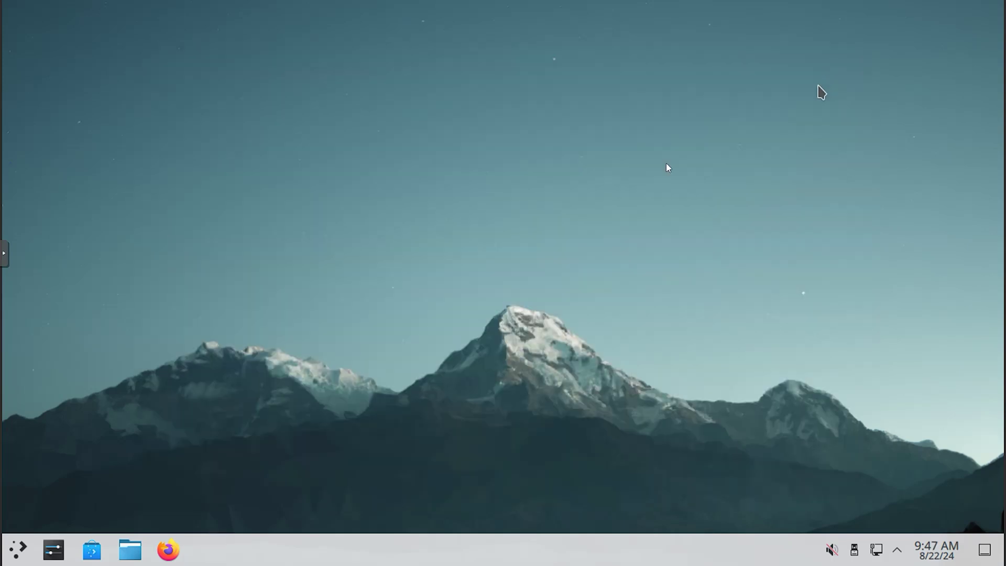
Step: Start System Monitor from the launcher's System category
{"action": "left_click", "coordinate": [19, 553]}
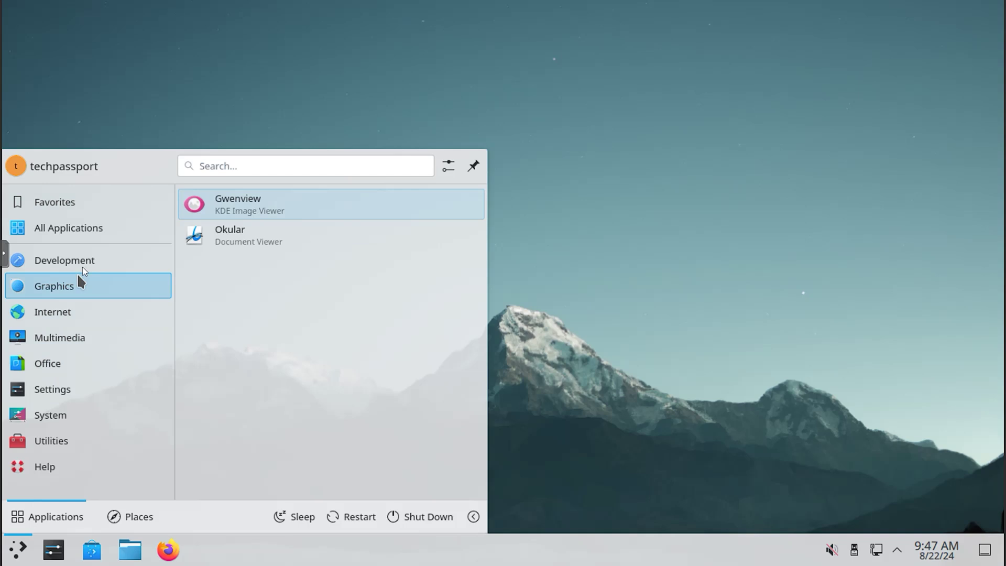
{"action": "mouse_move", "coordinate": [85, 315]}
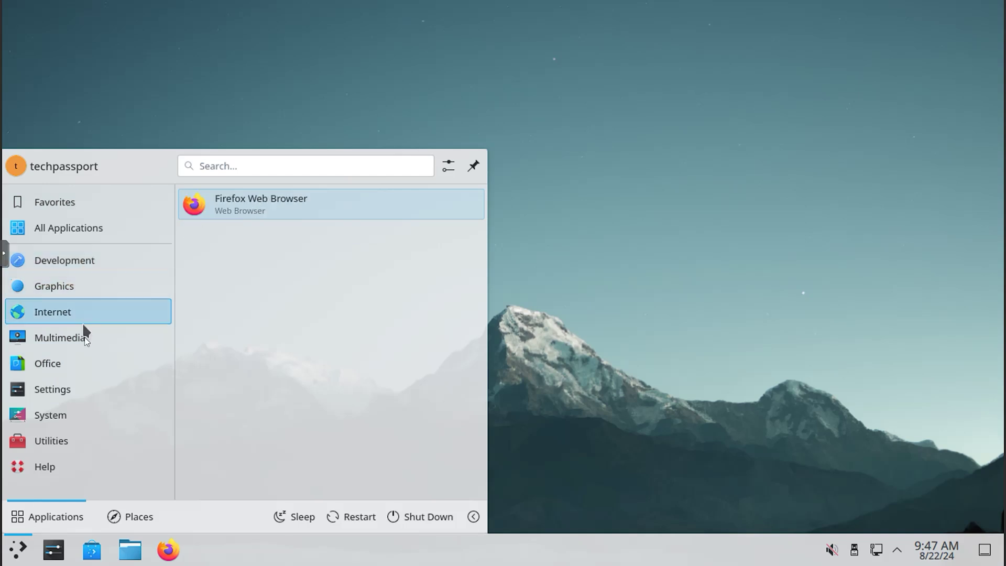
{"action": "mouse_move", "coordinate": [84, 370]}
{"action": "mouse_move", "coordinate": [81, 390]}
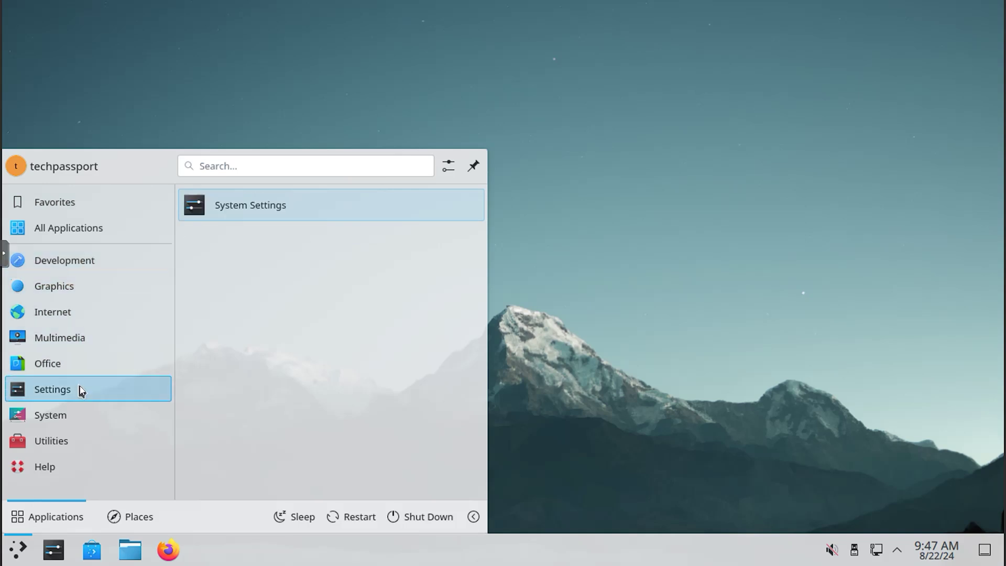
{"action": "mouse_move", "coordinate": [75, 421]}
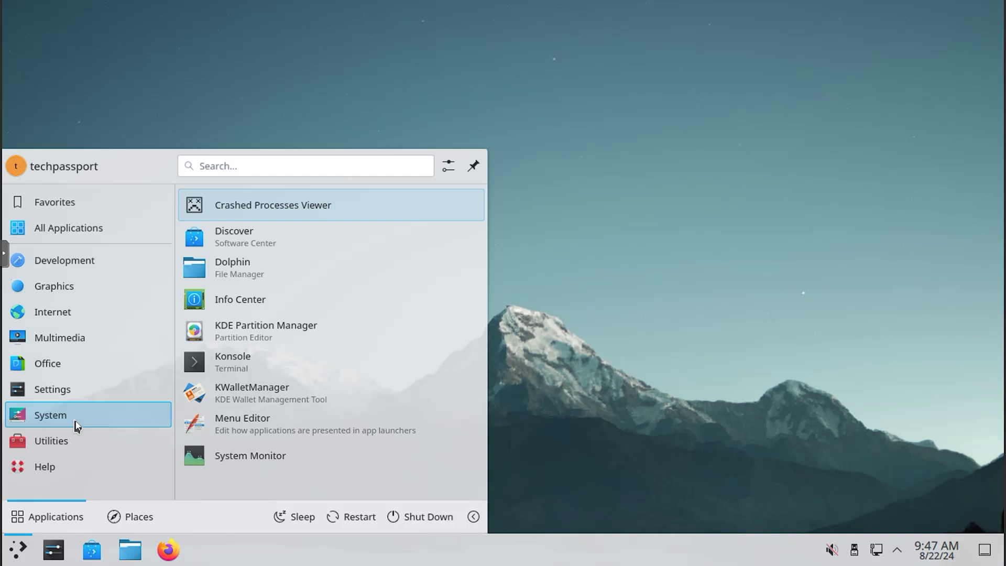
{"action": "left_click", "coordinate": [234, 456]}
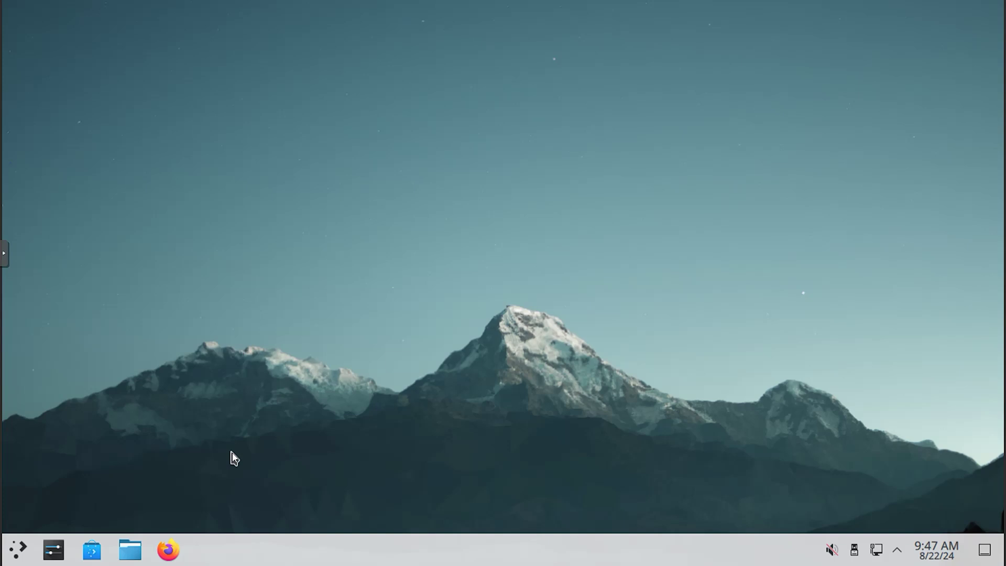
Step: Look through the Utilities apps, then System Monitor's Applications and History pages
{"action": "left_click", "coordinate": [18, 554]}
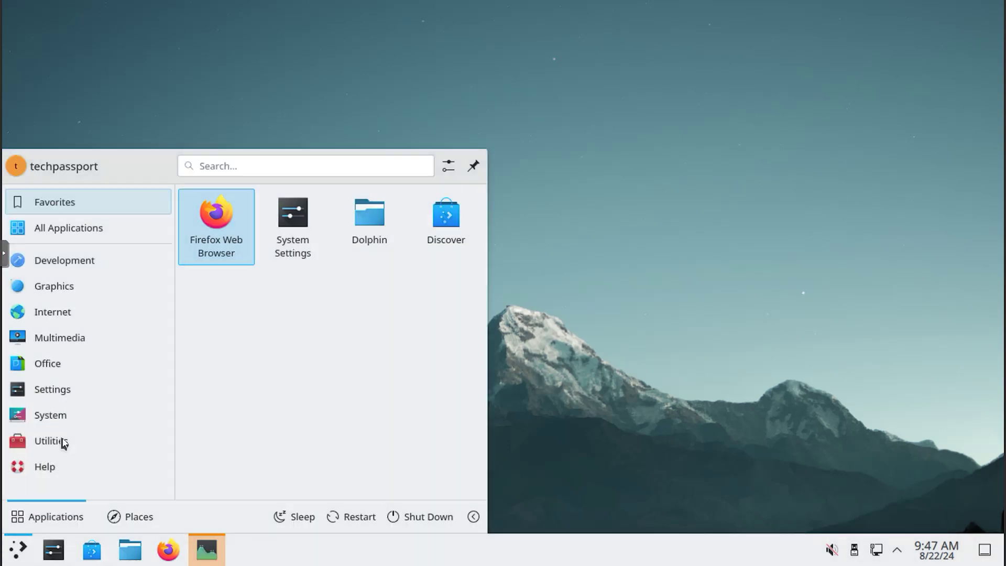
{"action": "left_click", "coordinate": [62, 442]}
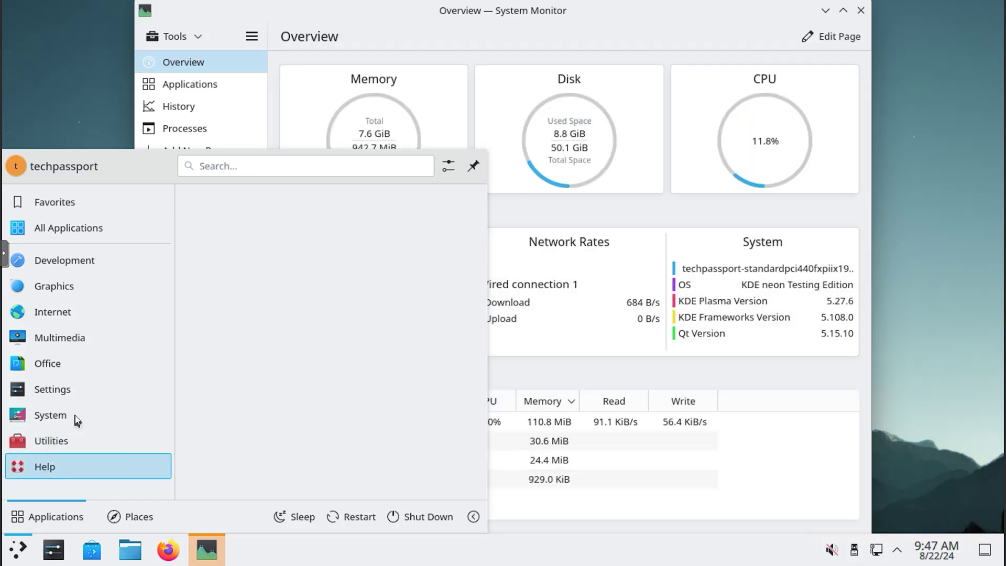
{"action": "left_click", "coordinate": [602, 19]}
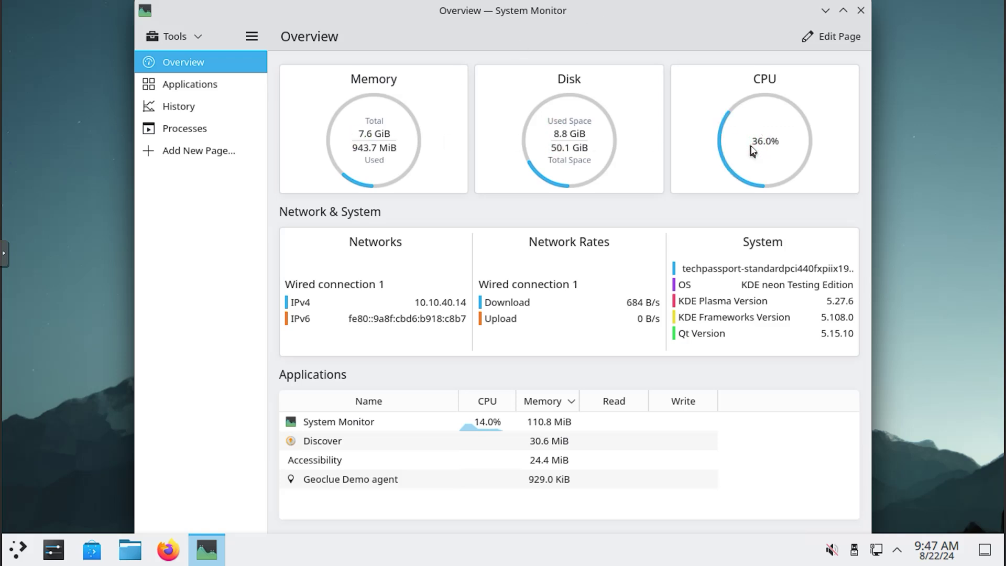
{"action": "left_click", "coordinate": [189, 90]}
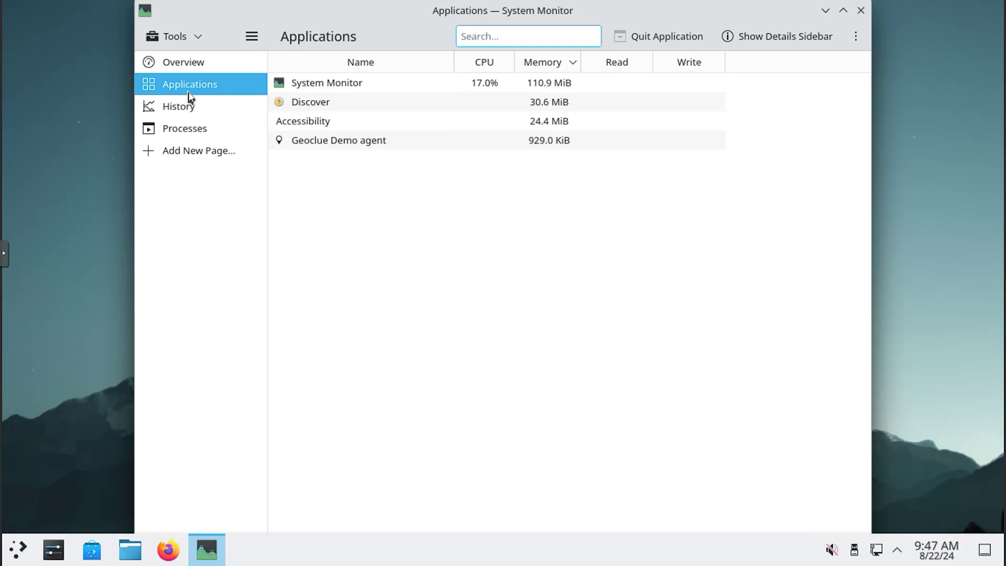
{"action": "left_click", "coordinate": [184, 106]}
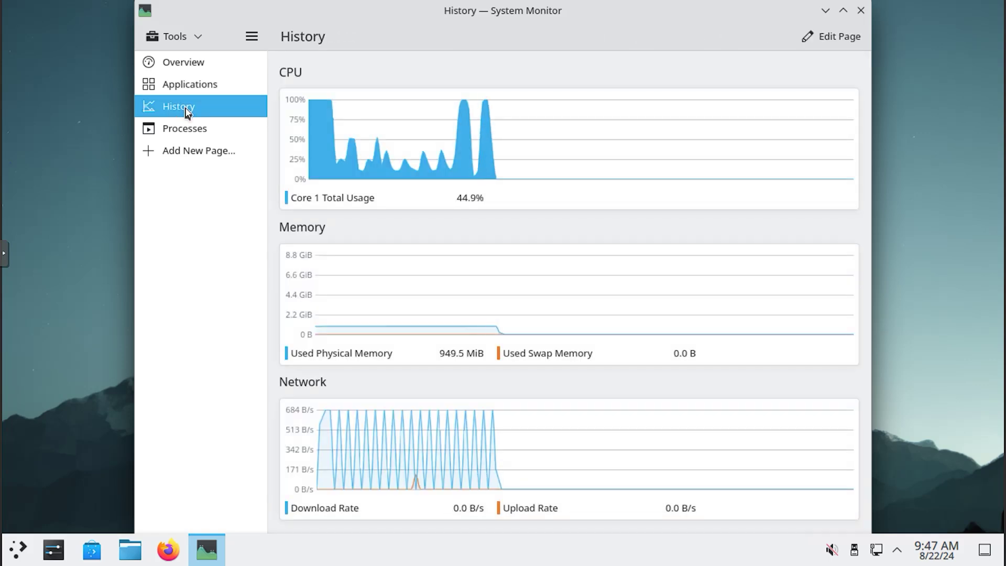
Step: Filter System Monitor's process list to System Processes, then bring up the launcher
{"action": "left_click", "coordinate": [189, 130]}
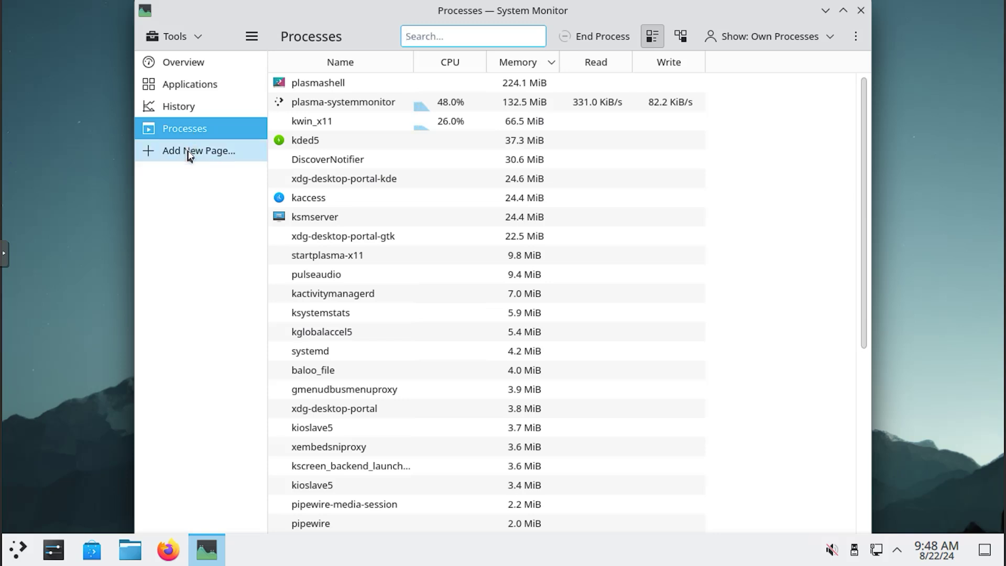
{"action": "left_click", "coordinate": [758, 36]}
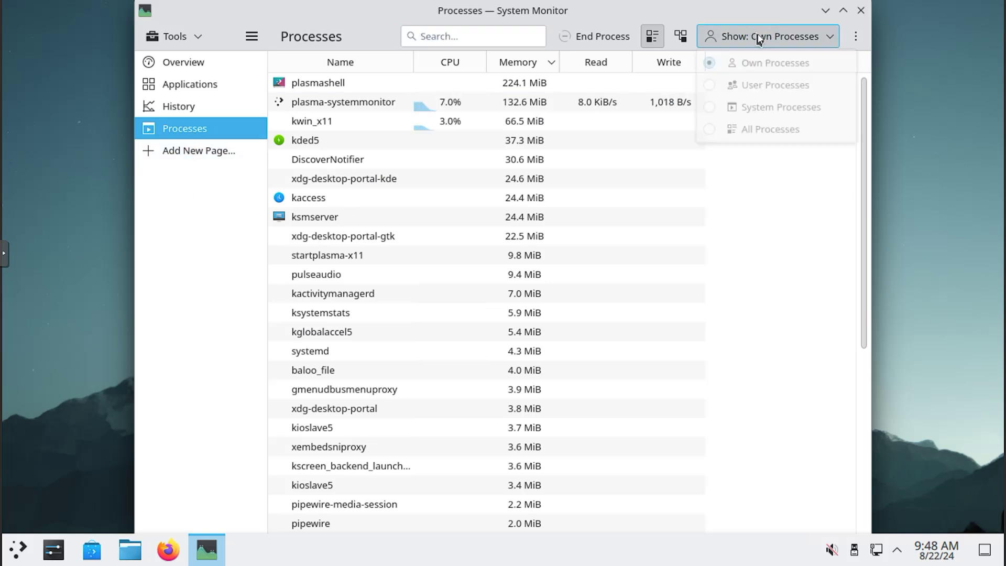
{"action": "left_click", "coordinate": [746, 107]}
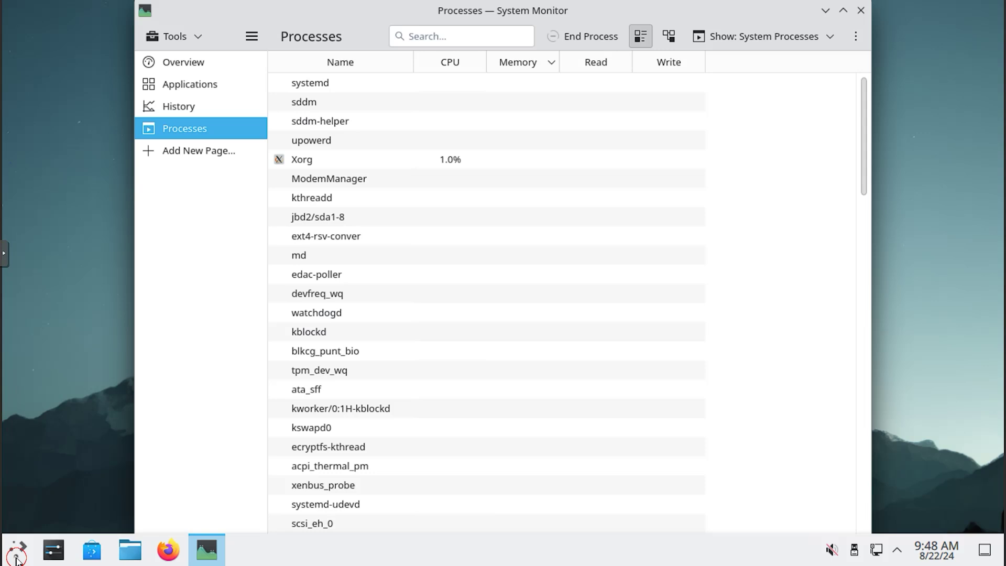
{"action": "left_click", "coordinate": [17, 549]}
Step: Launch System Settings and apply the Breeze Dark theme
{"action": "mouse_move", "coordinate": [55, 401]}
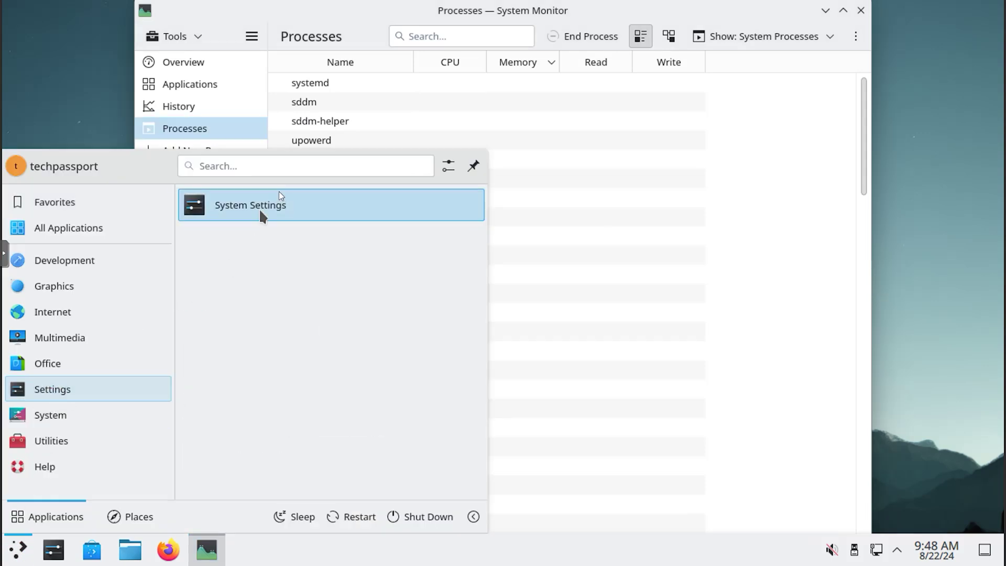
{"action": "left_click", "coordinate": [290, 205]}
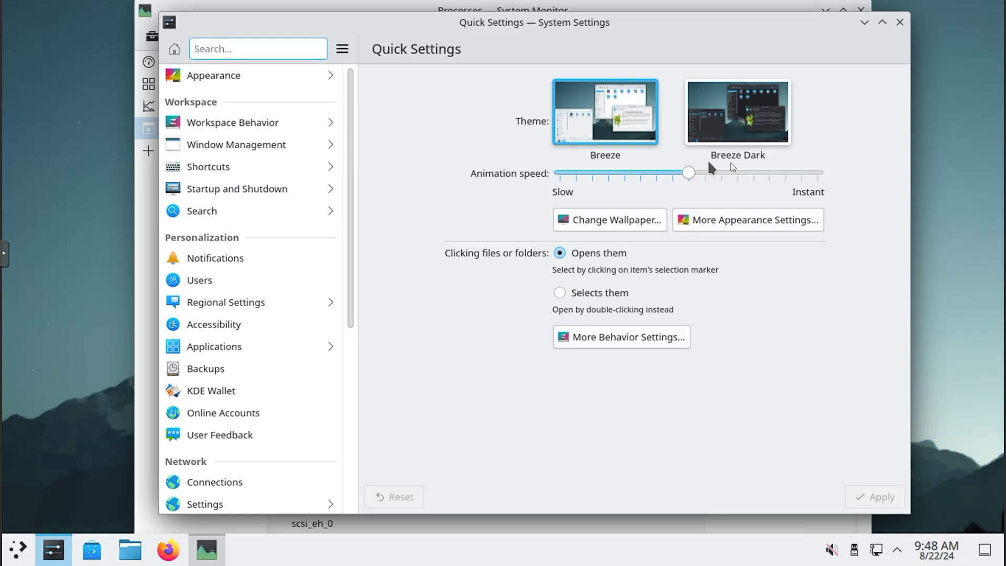
{"action": "left_click", "coordinate": [744, 123]}
{"action": "left_click", "coordinate": [890, 504]}
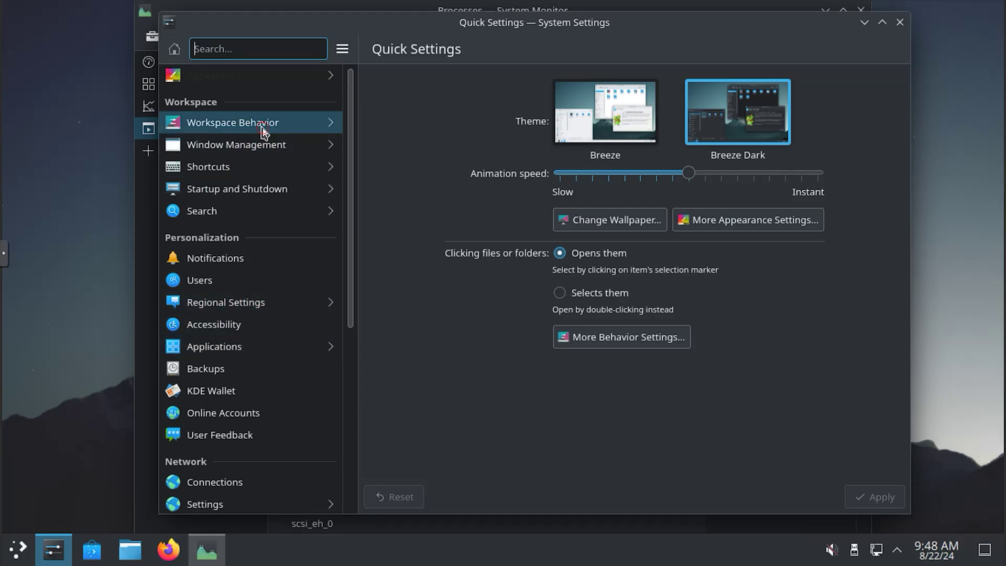
Step: Browse Workspace Behavior and Online Accounts, then view the Firewall page without authenticating
{"action": "left_click", "coordinate": [264, 126]}
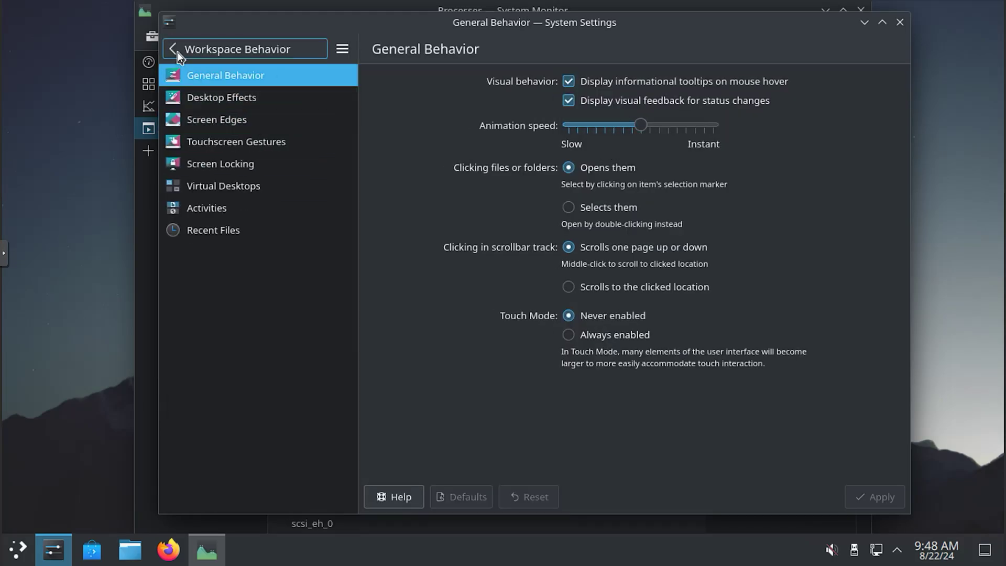
{"action": "left_click", "coordinate": [173, 49]}
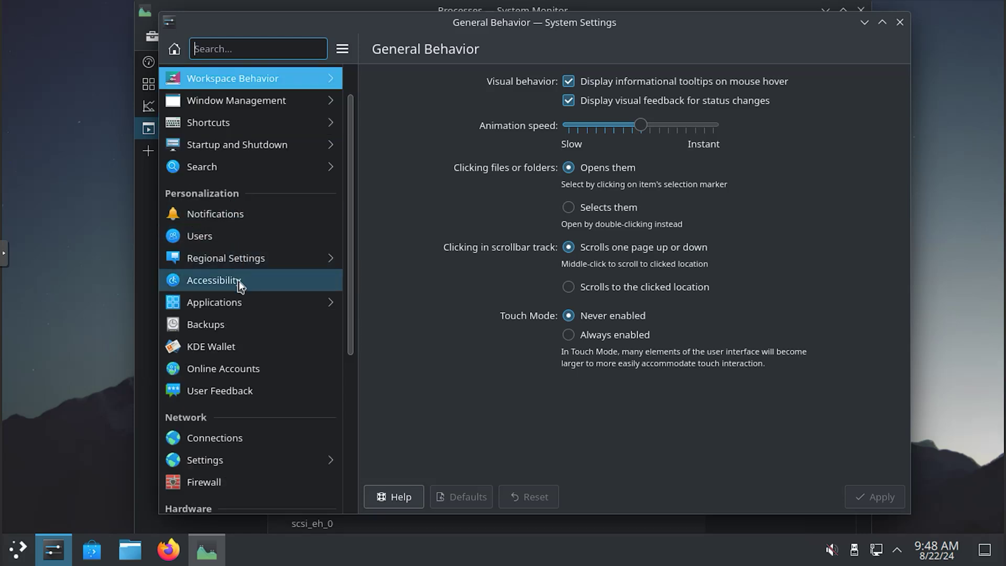
{"action": "scroll", "coordinate": [239, 285], "scroll_direction": "down", "scroll_amount": 1}
{"action": "left_click", "coordinate": [251, 329]}
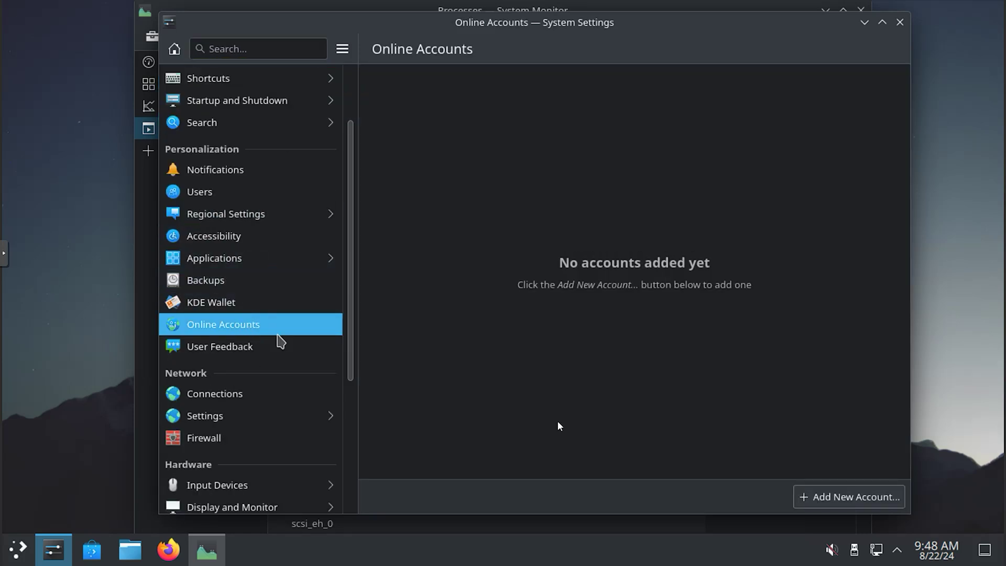
{"action": "left_click", "coordinate": [826, 496]}
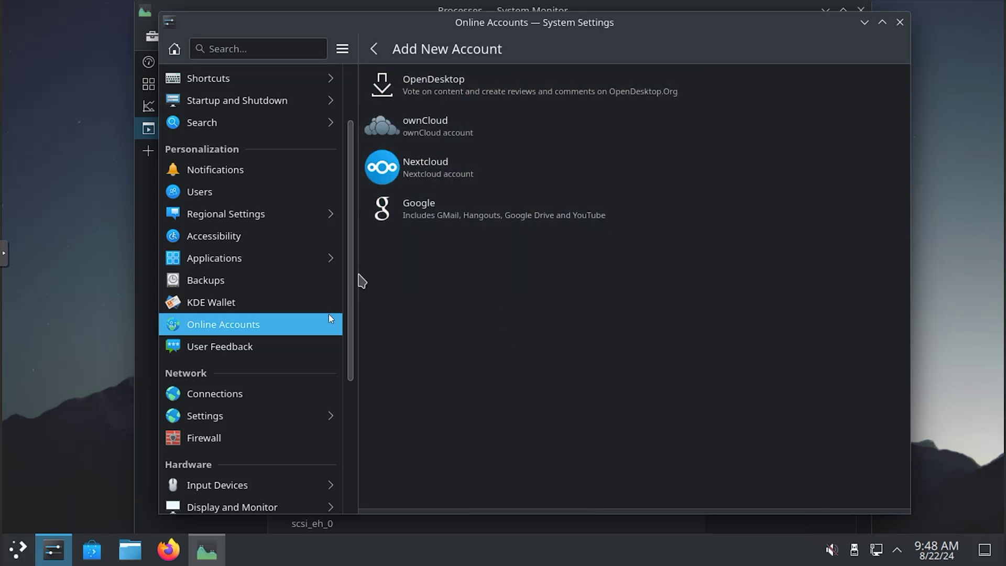
{"action": "left_click", "coordinate": [261, 437]}
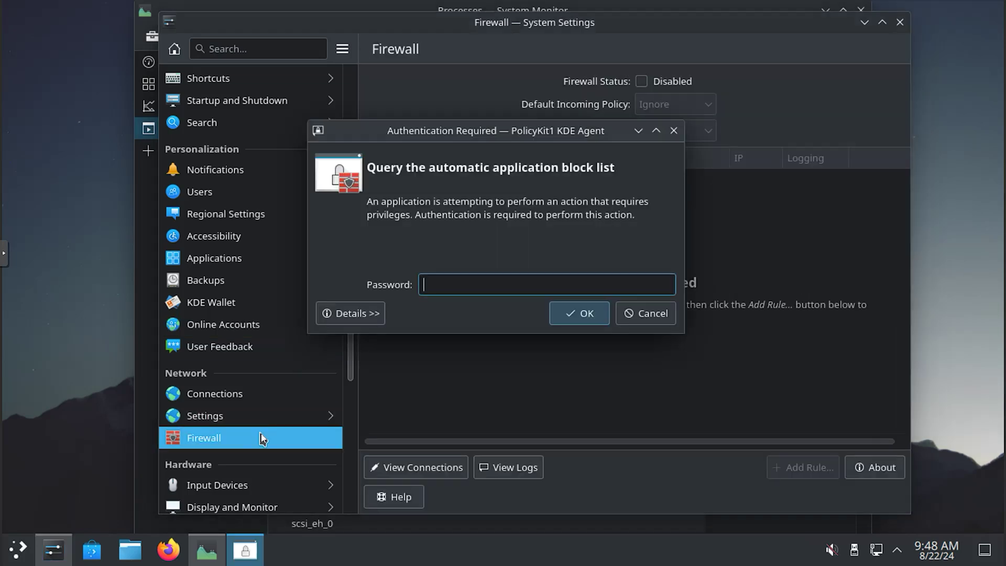
{"action": "left_click", "coordinate": [652, 313]}
{"action": "scroll", "coordinate": [294, 383], "scroll_direction": "down", "scroll_amount": 3}
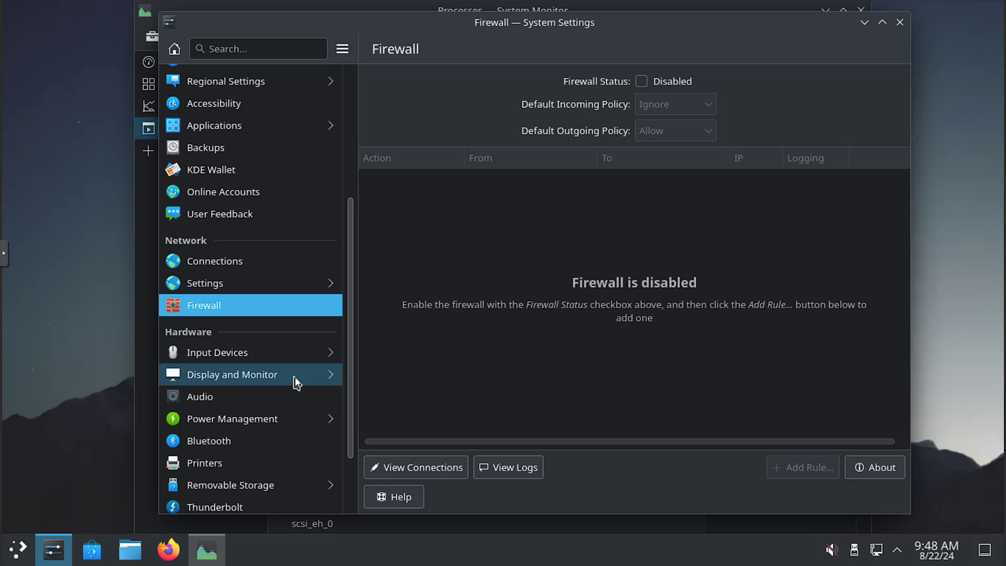
Step: View the About this System page and open the KDE neon website
{"action": "scroll", "coordinate": [296, 383], "scroll_direction": "down", "scroll_amount": 2}
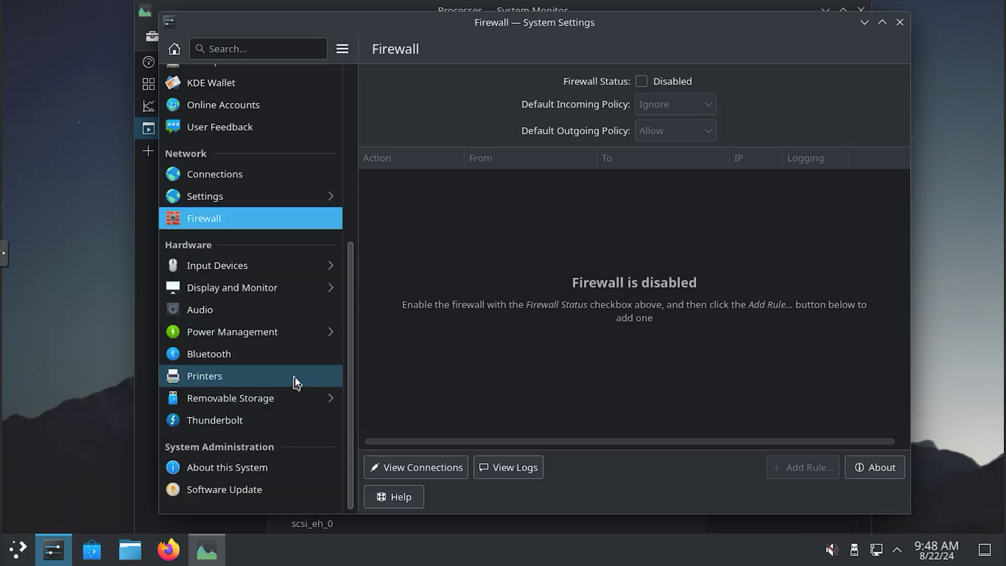
{"action": "left_click", "coordinate": [269, 466]}
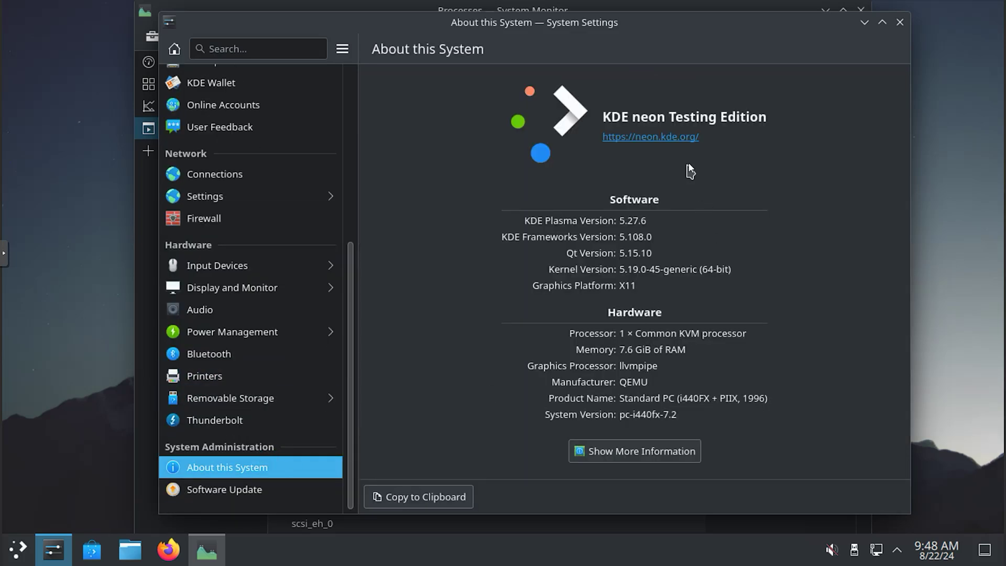
{"action": "left_click", "coordinate": [687, 142]}
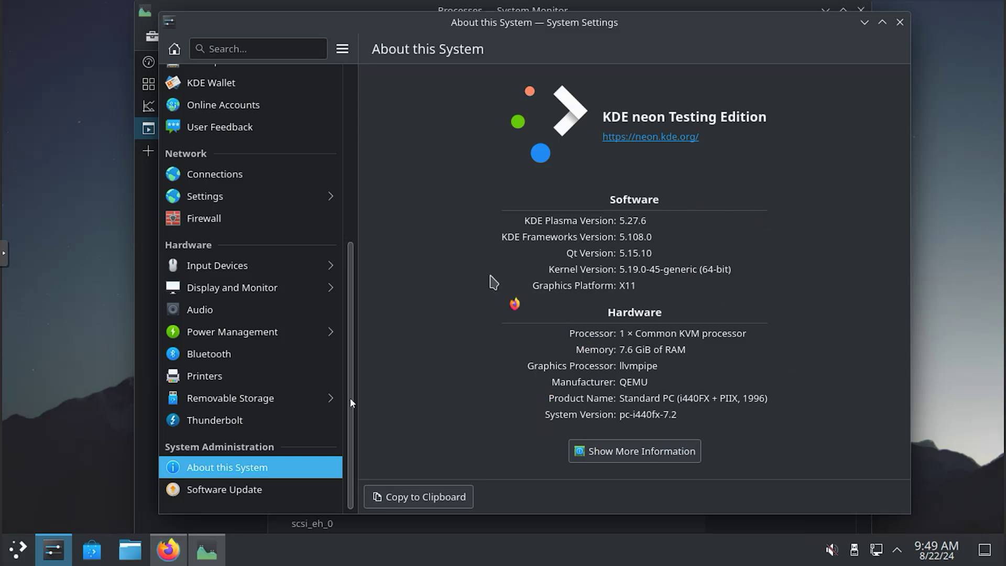
Step: Set software updates to Automatically and keep it, then view Thunderbolt and Removable Storage
{"action": "left_click", "coordinate": [245, 495]}
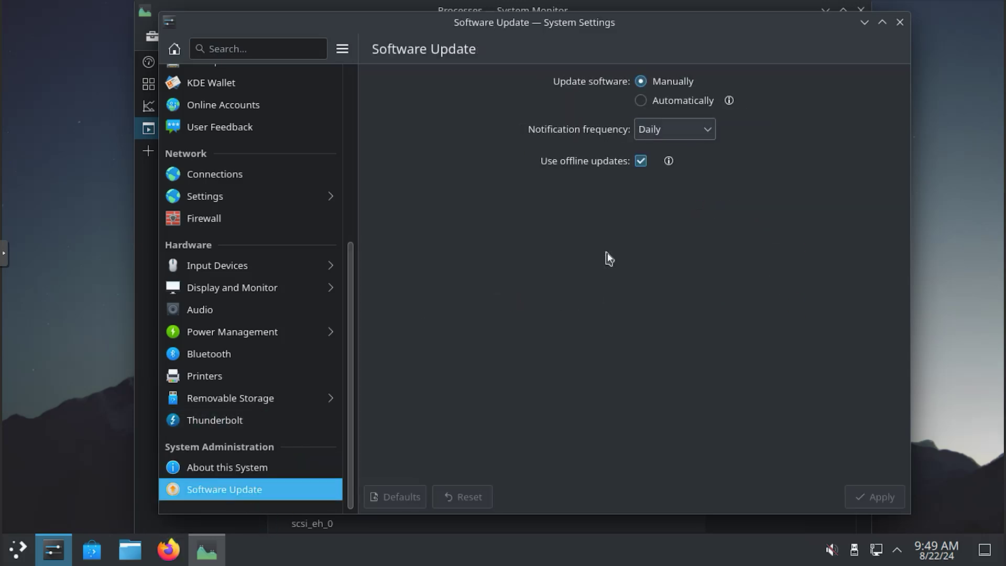
{"action": "left_click", "coordinate": [645, 101]}
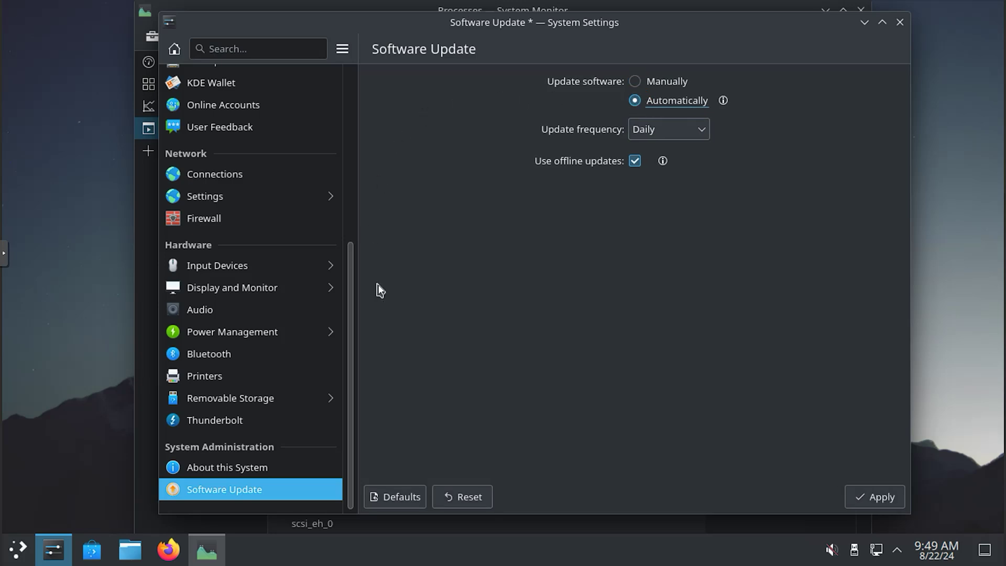
{"action": "left_click", "coordinate": [238, 468]}
{"action": "left_click", "coordinate": [487, 263]}
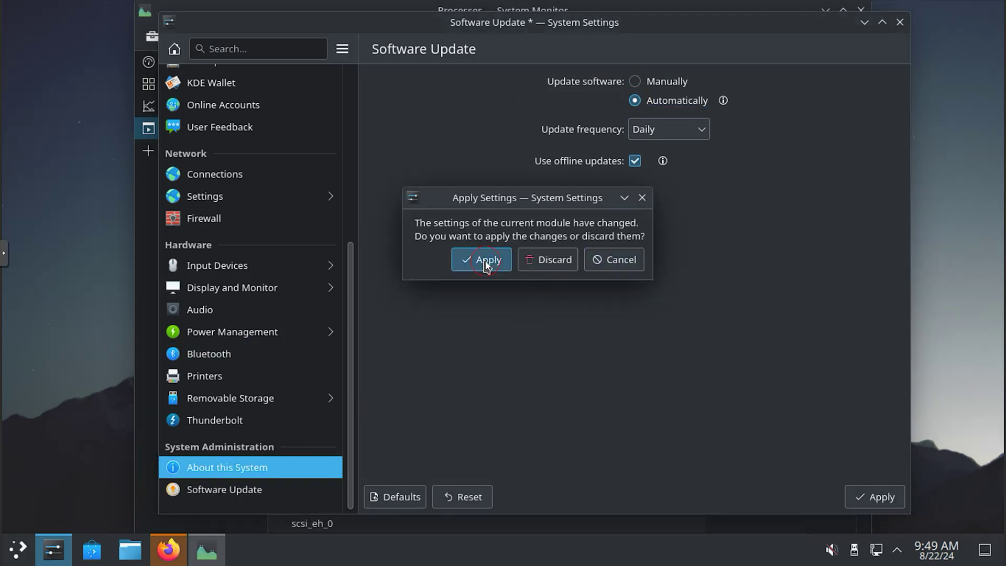
{"action": "left_click", "coordinate": [244, 424]}
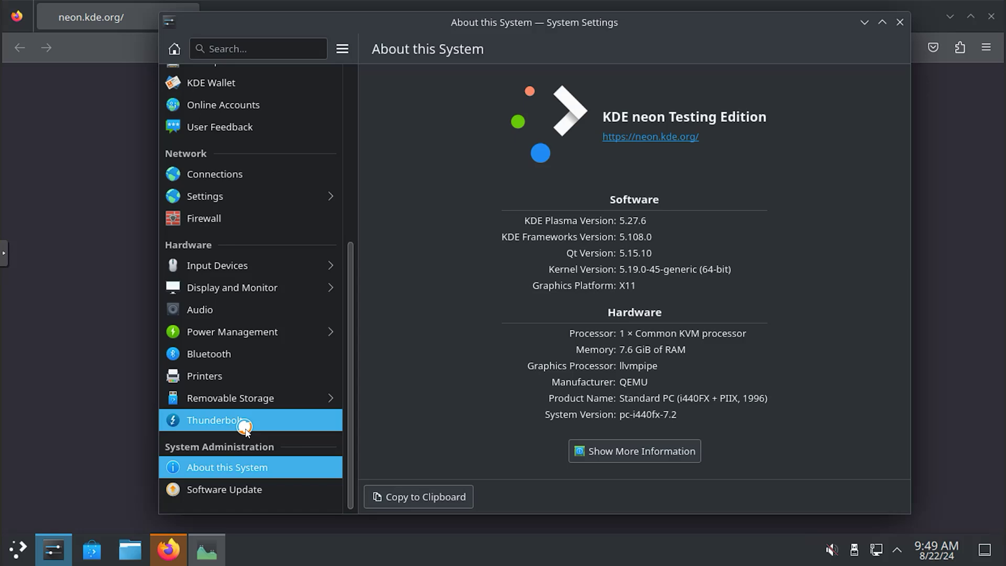
{"action": "left_click", "coordinate": [234, 398]}
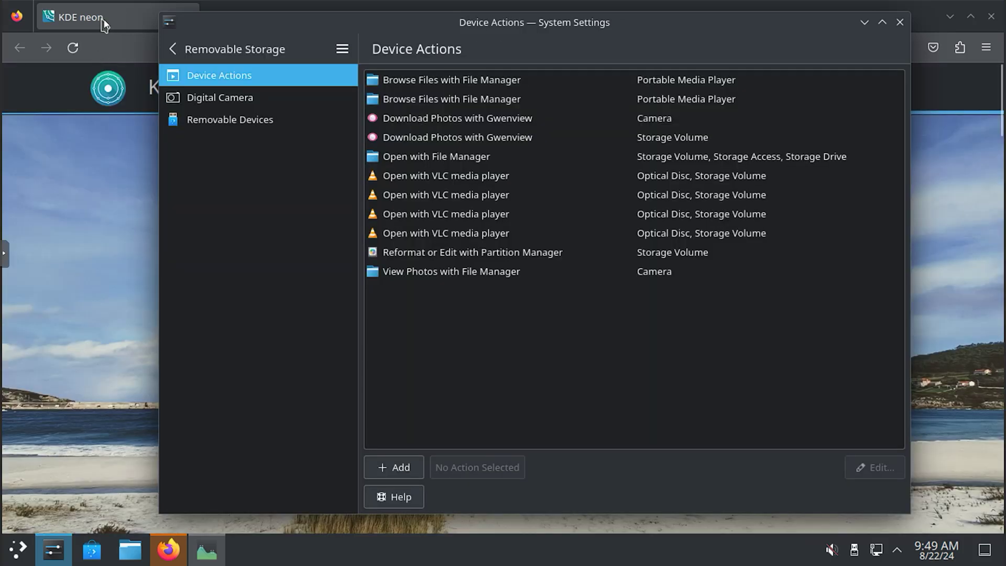
Step: Close Firefox, System Settings and System Monitor, and dismiss the update notification
{"action": "left_click", "coordinate": [992, 16]}
{"action": "left_click", "coordinate": [900, 22]}
{"action": "left_click", "coordinate": [859, 16]}
{"action": "left_click", "coordinate": [963, 425]}
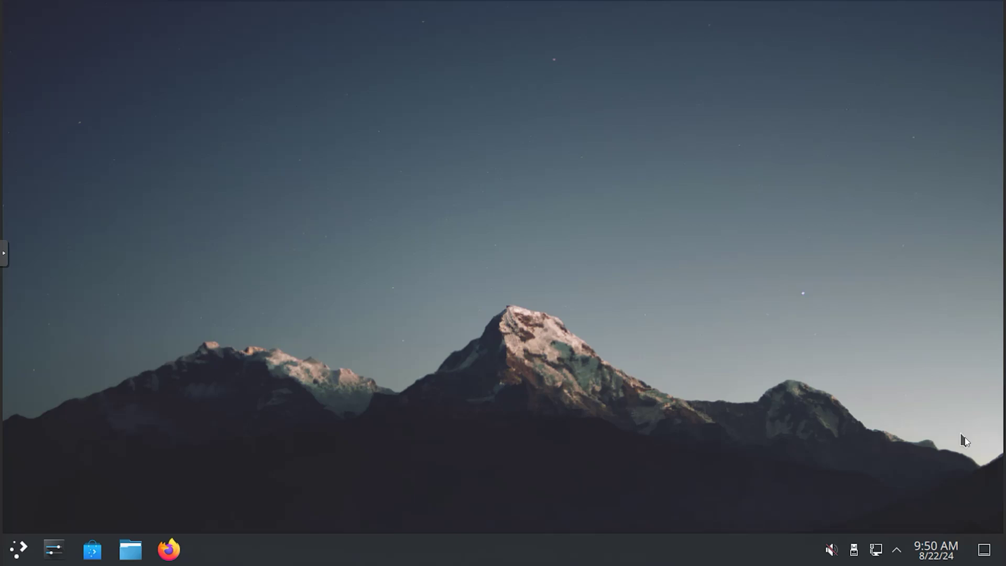
Step: Check the calendar, then view the tray's Power Management and Display Configuration applets
{"action": "left_click", "coordinate": [944, 554]}
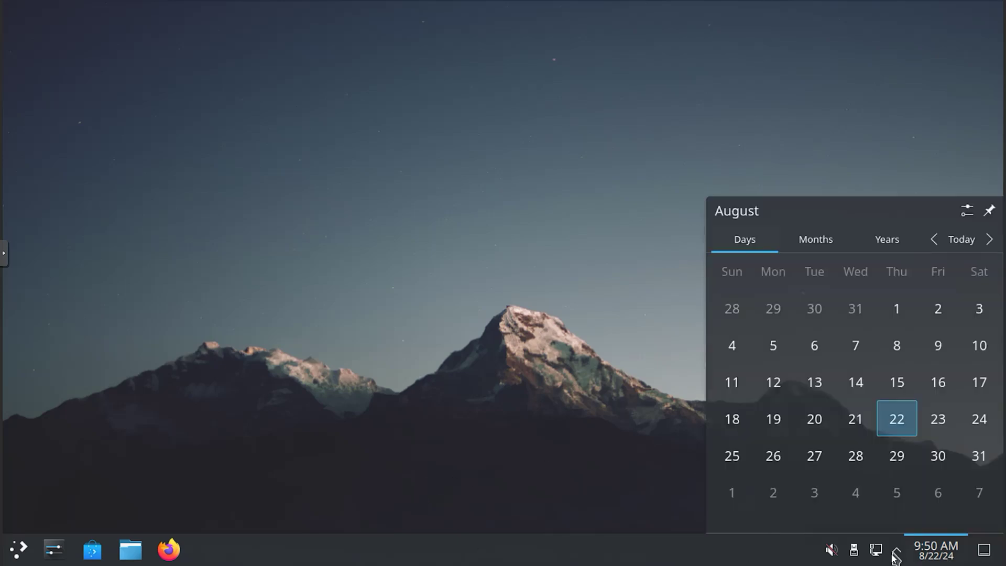
{"action": "left_click", "coordinate": [897, 552]}
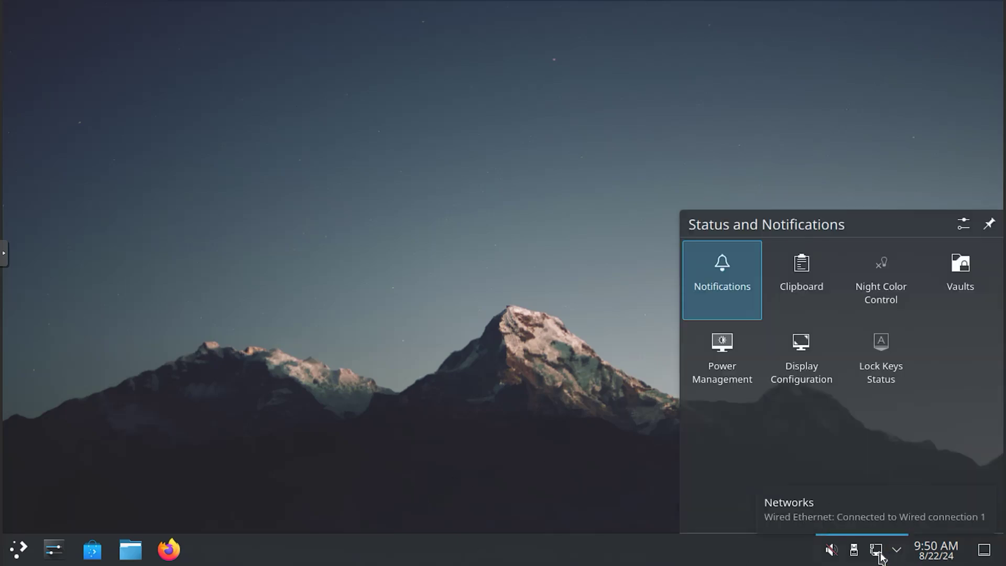
{"action": "left_click", "coordinate": [735, 354]}
{"action": "left_click", "coordinate": [693, 224]}
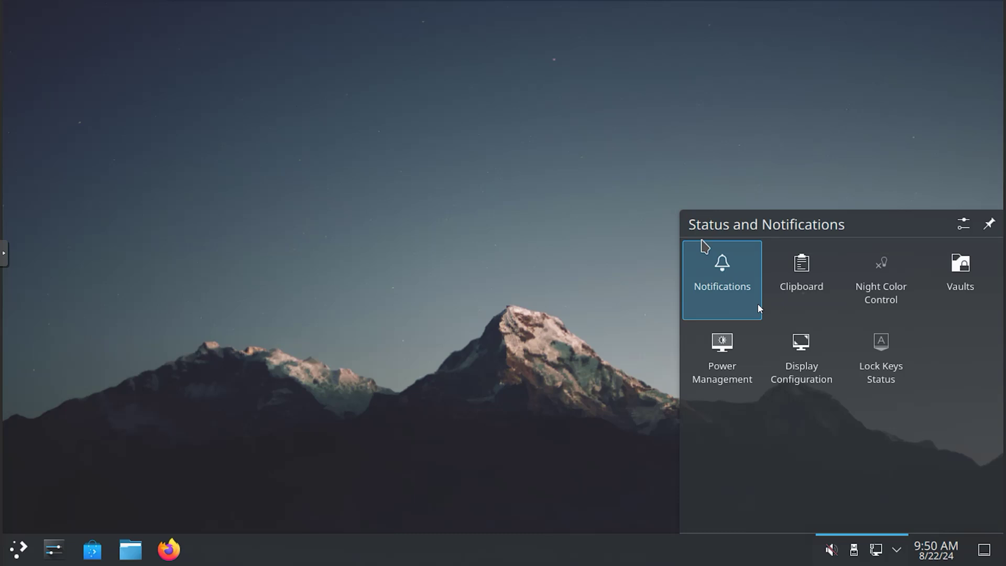
{"action": "left_click", "coordinate": [801, 343]}
{"action": "left_click", "coordinate": [693, 224]}
Step: Try the Elarun and Darkest Hour wallpapers, then set and keep Milky Way
{"action": "right_click", "coordinate": [391, 207]}
{"action": "left_click", "coordinate": [479, 222]}
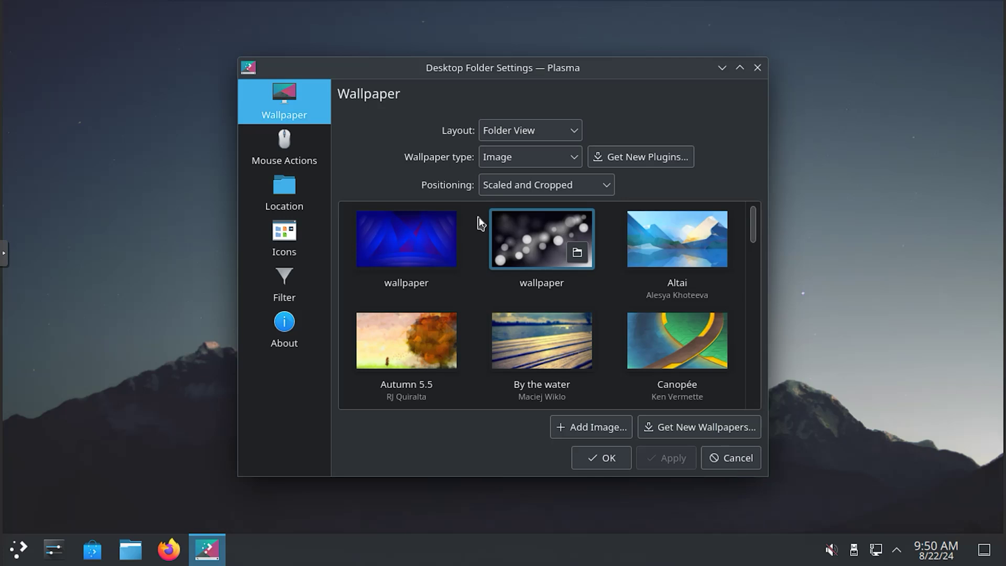
{"action": "scroll", "coordinate": [753, 257], "scroll_direction": "down", "scroll_amount": 4}
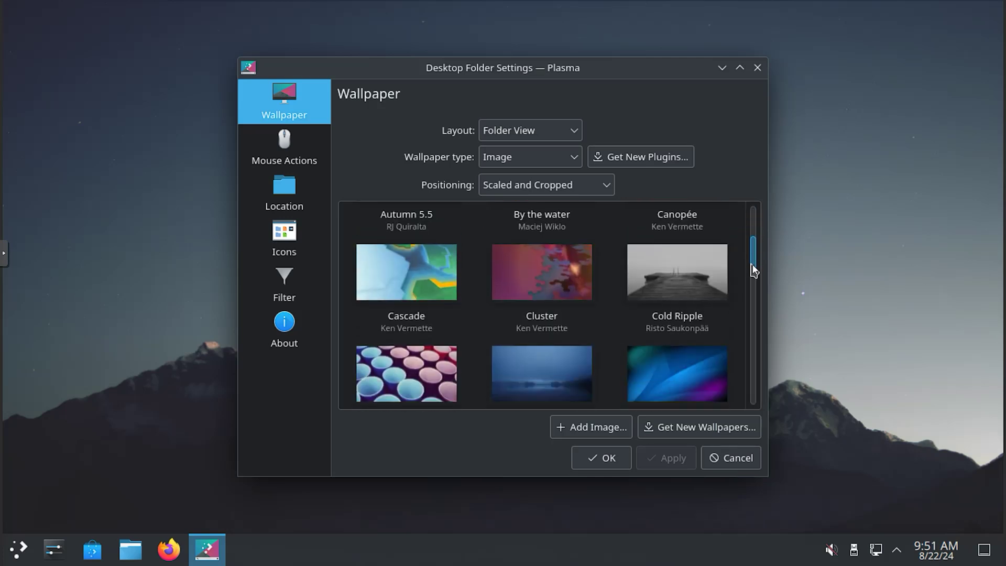
{"action": "left_click", "coordinate": [680, 314]}
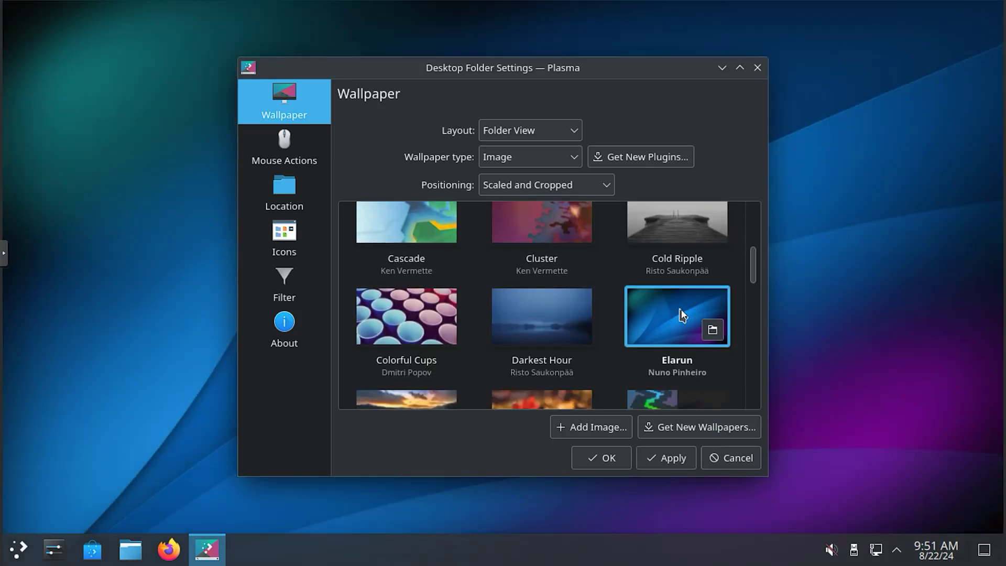
{"action": "left_click", "coordinate": [551, 323]}
{"action": "scroll", "coordinate": [550, 322], "scroll_direction": "down", "scroll_amount": 3}
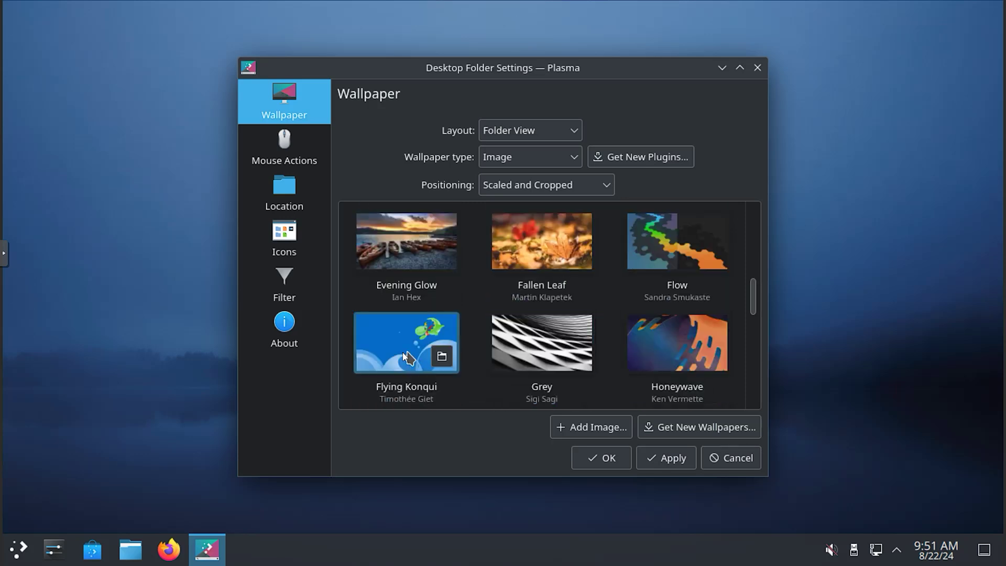
{"action": "scroll", "coordinate": [606, 342], "scroll_direction": "down", "scroll_amount": 4}
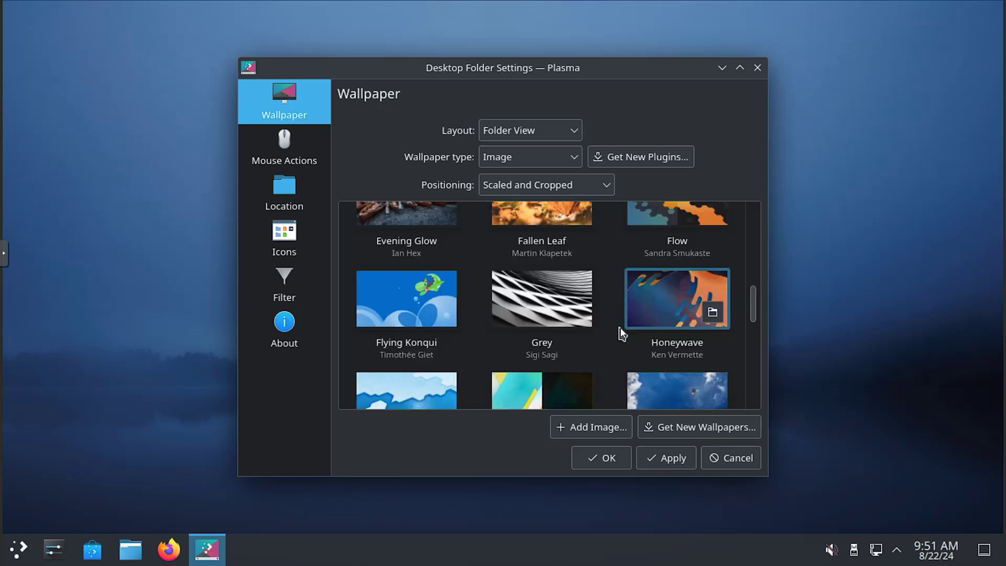
{"action": "left_click", "coordinate": [555, 334]}
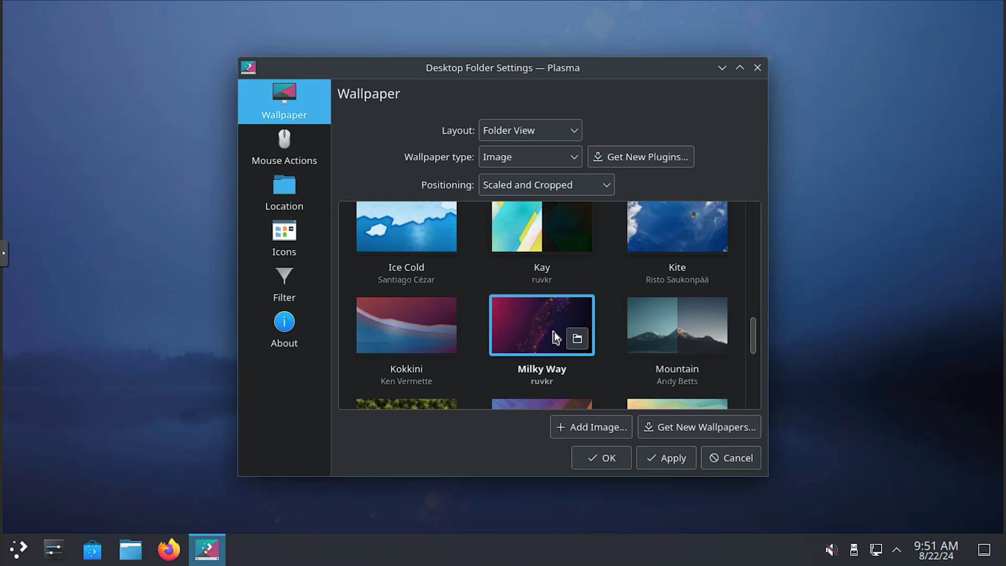
{"action": "left_click", "coordinate": [286, 155]}
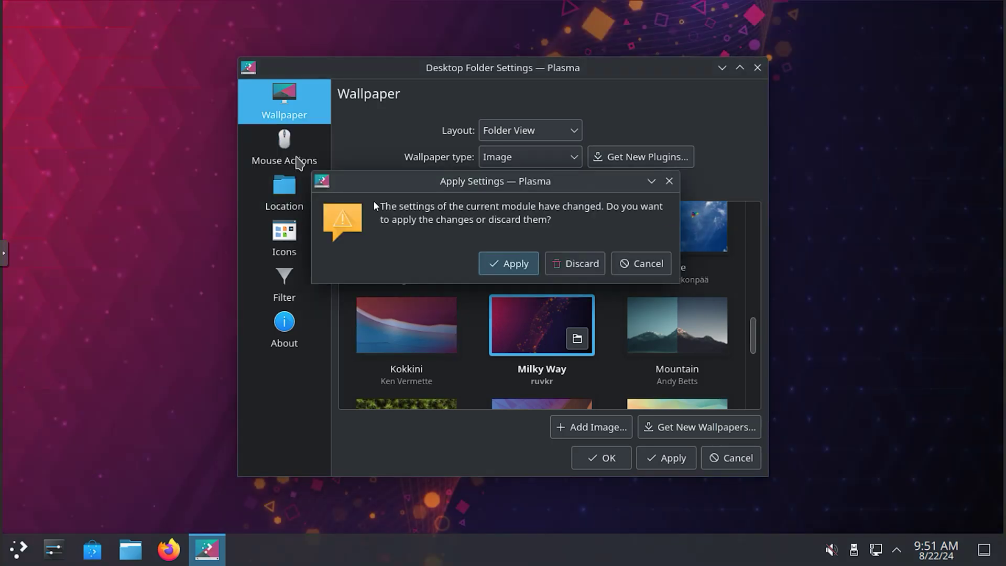
{"action": "left_click", "coordinate": [508, 264]}
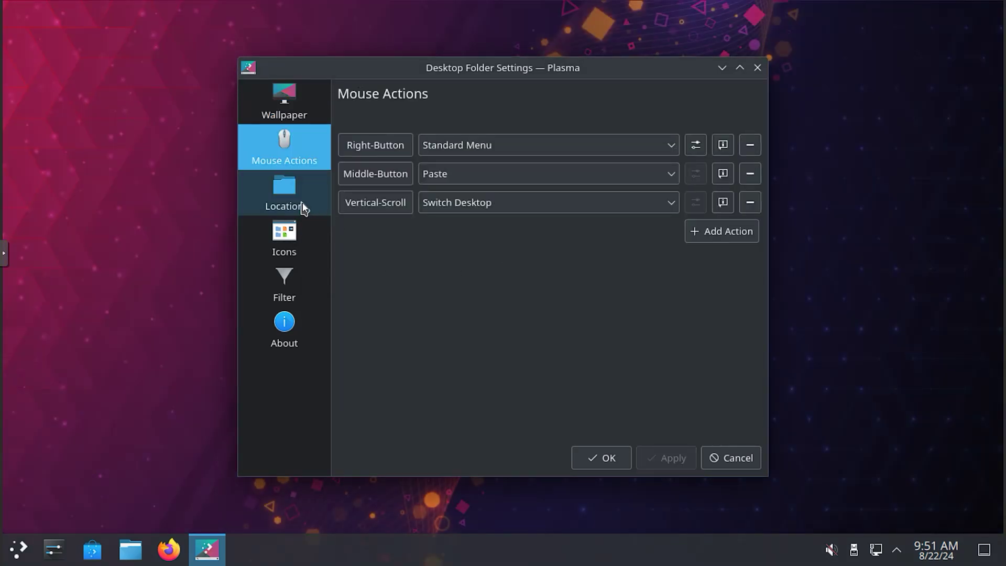
Step: Make desktop icons one size larger and apply, view the Filter and About pages, then confirm
{"action": "left_click", "coordinate": [303, 207]}
{"action": "left_click", "coordinate": [297, 242]}
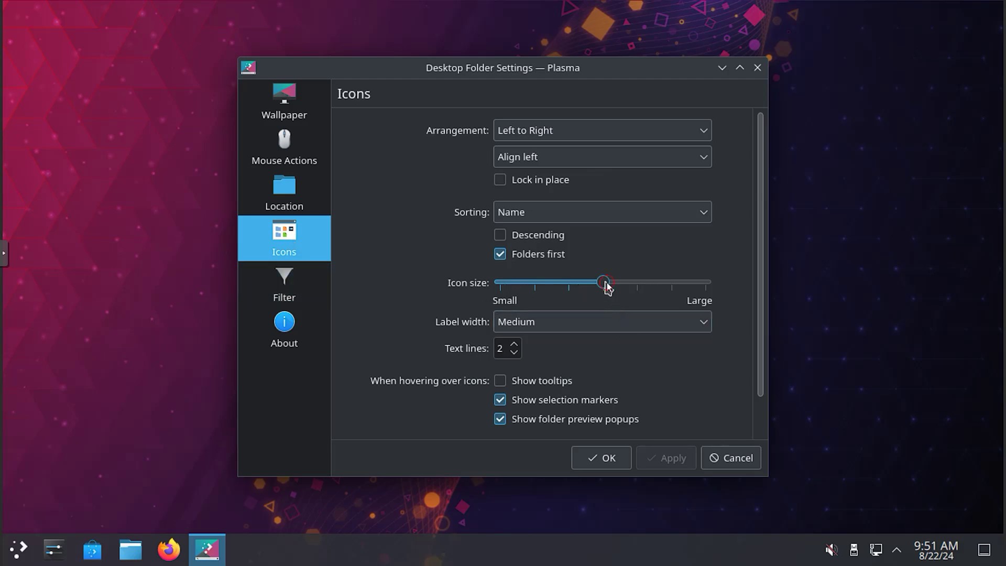
{"action": "left_click_drag", "start_coordinate": [607, 287], "coordinate": [637, 286]}
{"action": "left_click", "coordinate": [676, 460]}
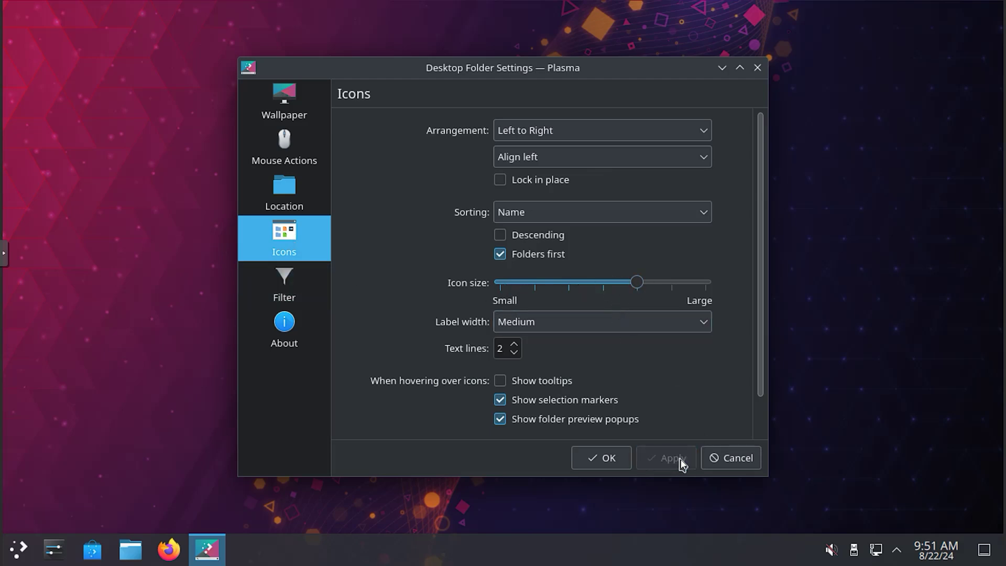
{"action": "left_click", "coordinate": [300, 297]}
{"action": "left_click", "coordinate": [293, 339]}
{"action": "left_click", "coordinate": [730, 462]}
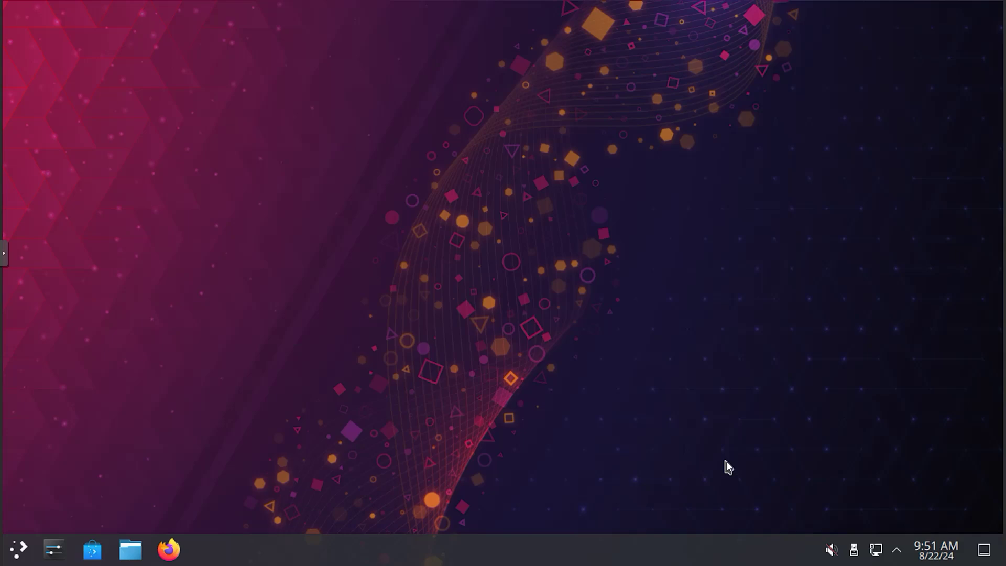
Step: In Discover's Internet apps, install qBittorrent after entering the account password, then install Transmission
{"action": "left_click", "coordinate": [84, 559]}
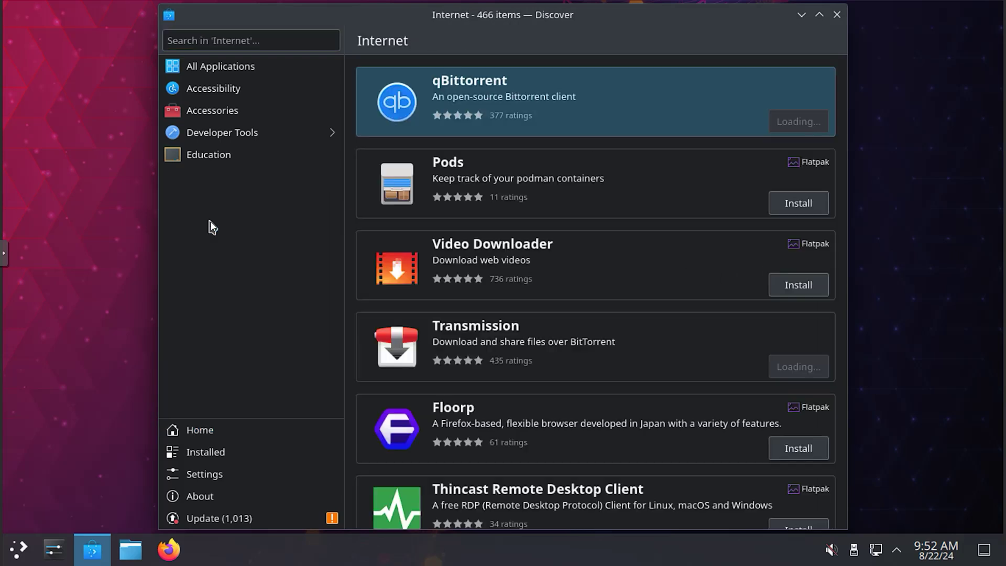
{"action": "left_click", "coordinate": [782, 124]}
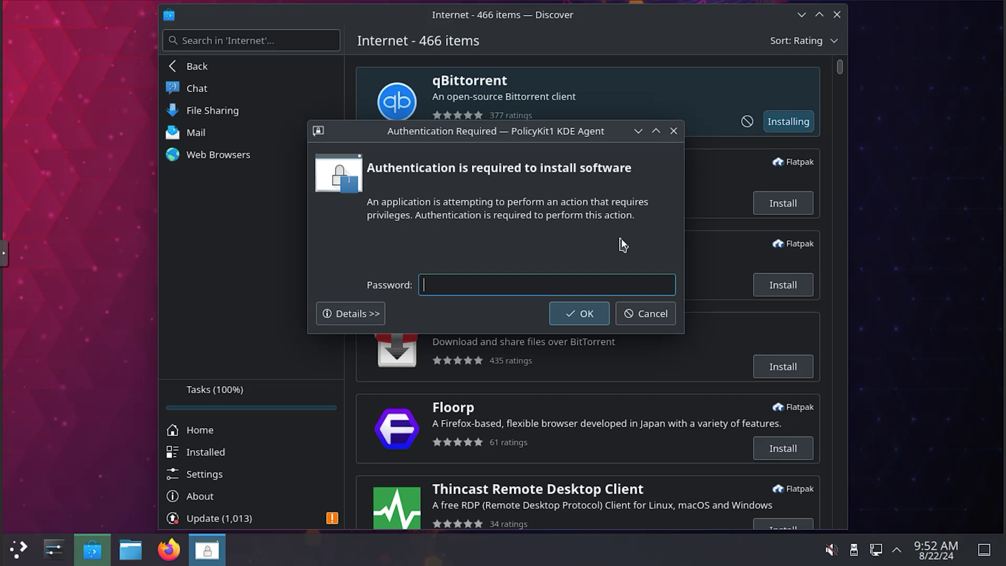
{"action": "type", "text": "********"}
{"action": "left_click", "coordinate": [585, 317]}
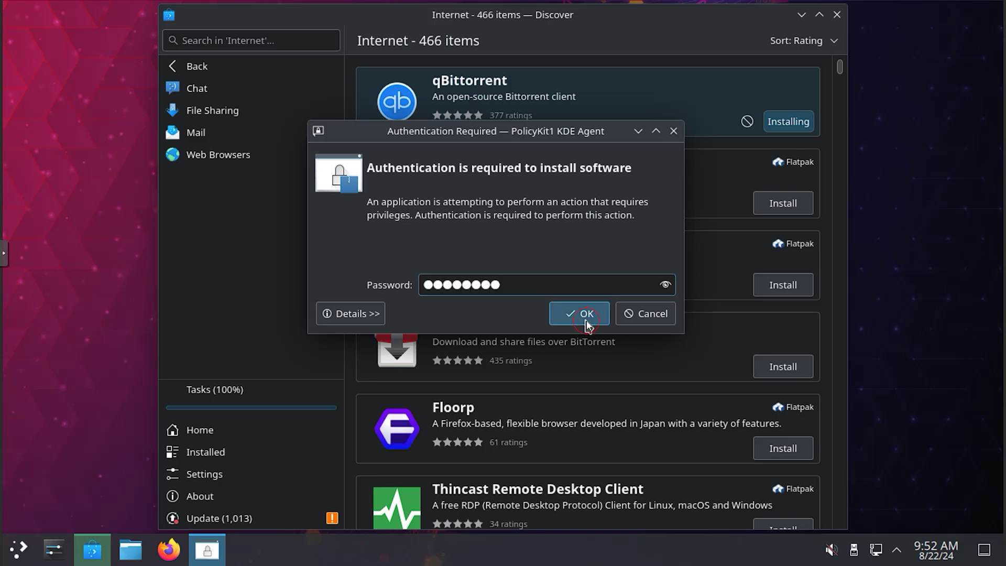
{"action": "left_click", "coordinate": [783, 367]}
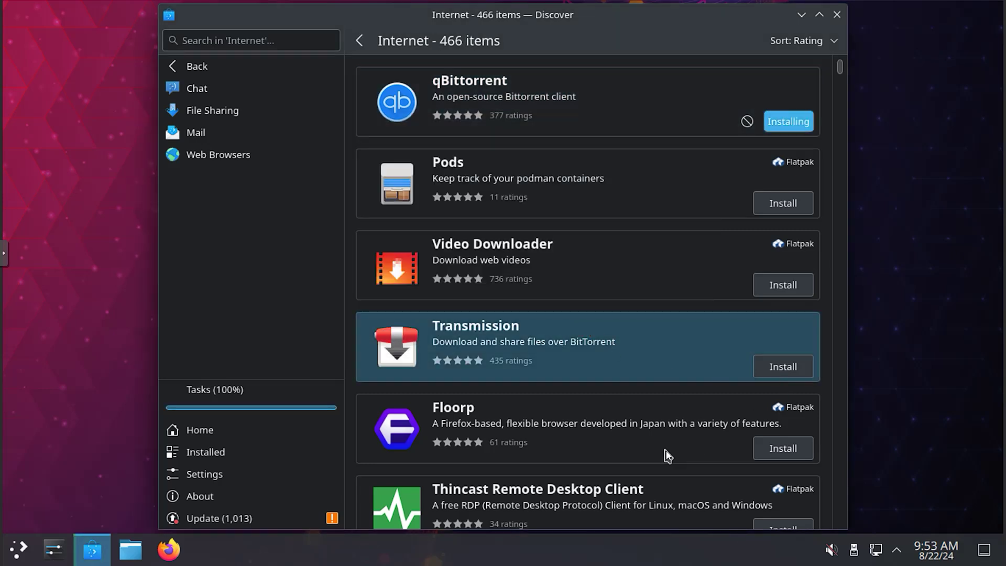
{"action": "scroll", "coordinate": [661, 388], "scroll_direction": "down", "scroll_amount": 1}
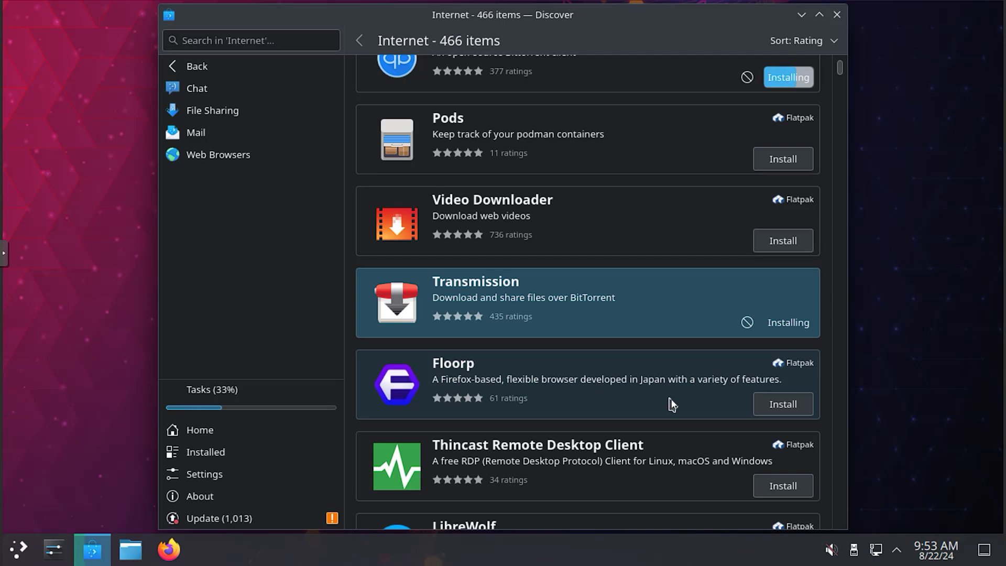
{"action": "mouse_move", "coordinate": [839, 69]}
{"action": "left_mouse_down"}
{"action": "mouse_move", "coordinate": [841, 99]}
{"action": "mouse_move", "coordinate": [838, 81]}
{"action": "left_mouse_up"}
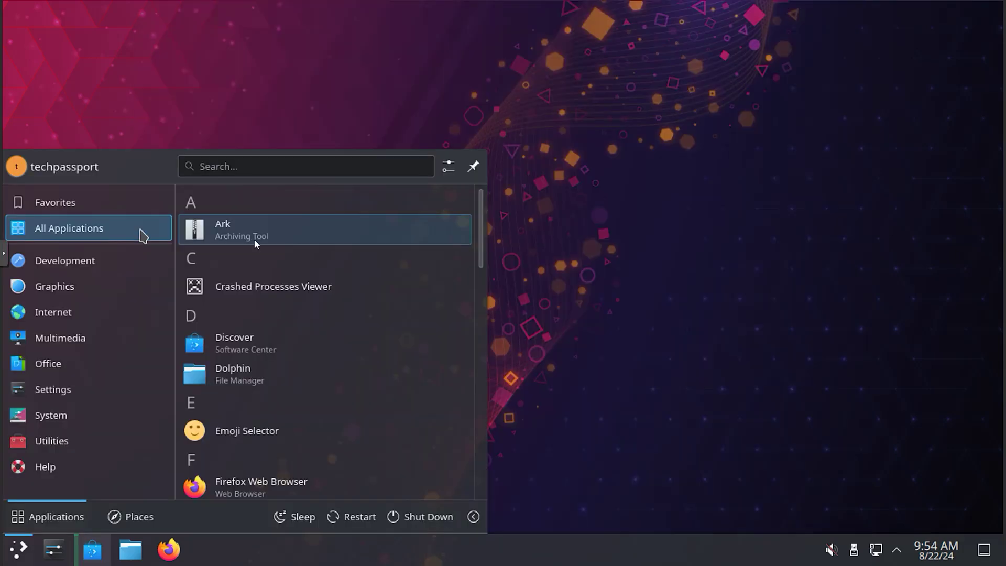
Step: Scroll the All Applications list down to Transmission and launch it
{"action": "scroll", "coordinate": [297, 363], "scroll_direction": "down", "scroll_amount": 3}
{"action": "scroll", "coordinate": [341, 411], "scroll_direction": "down", "scroll_amount": 5}
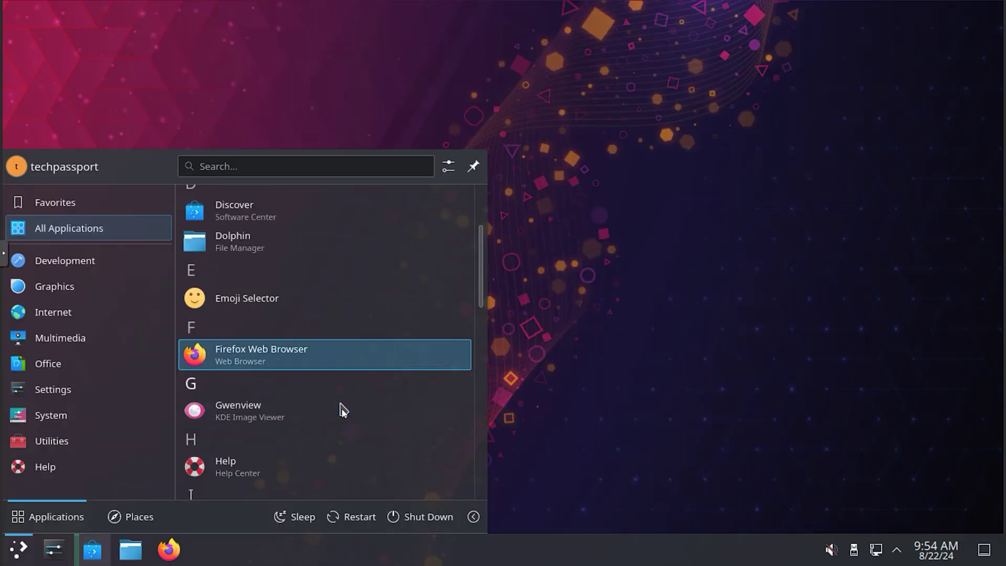
{"action": "scroll", "coordinate": [342, 419], "scroll_direction": "down", "scroll_amount": 8}
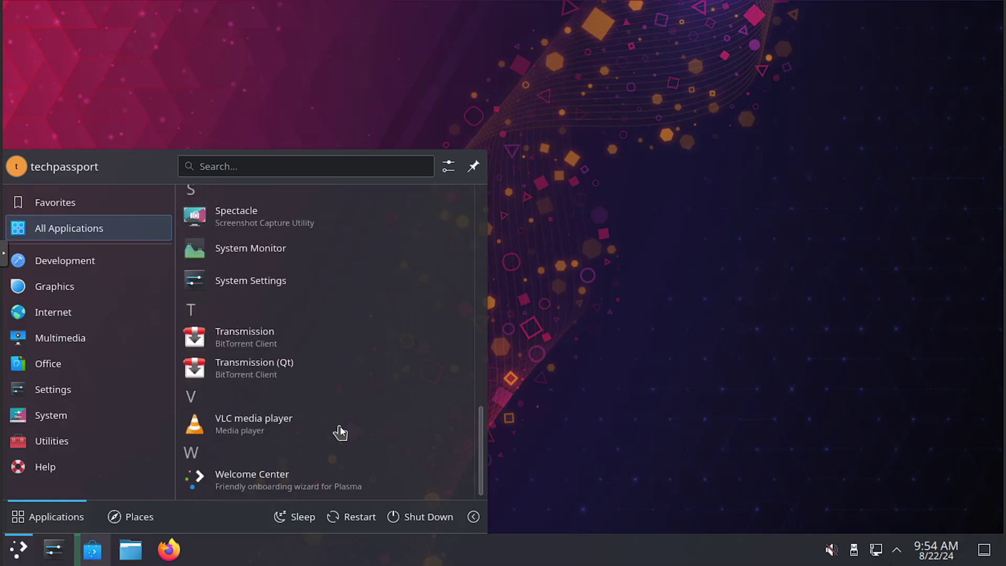
{"action": "scroll", "coordinate": [340, 431], "scroll_direction": "up", "scroll_amount": 3}
{"action": "scroll", "coordinate": [338, 429], "scroll_direction": "down", "scroll_amount": 2}
{"action": "left_click", "coordinate": [332, 384]}
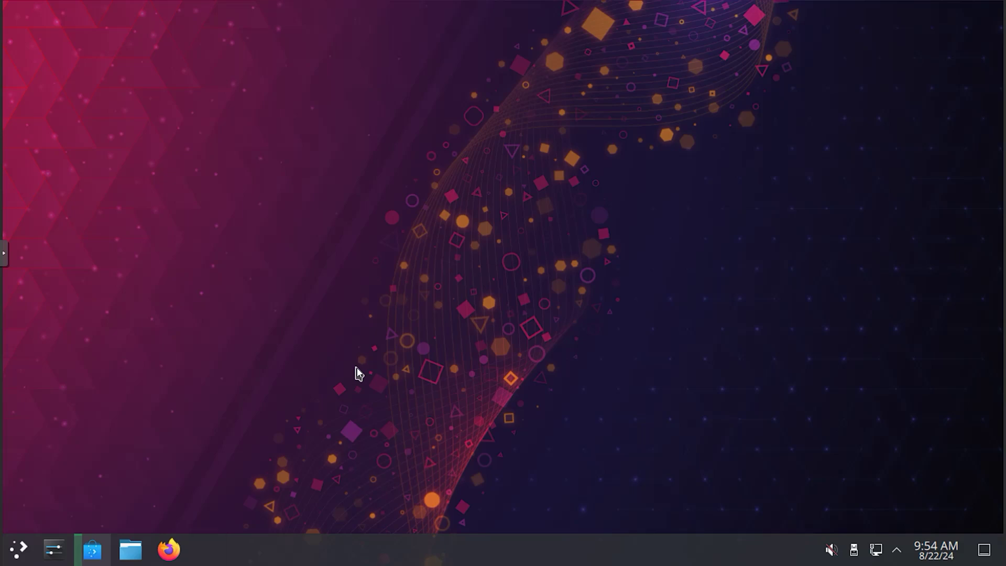
Step: Accept Transmission's legal notice, move its window toward the desktop centre, then close it
{"action": "left_click", "coordinate": [325, 299]}
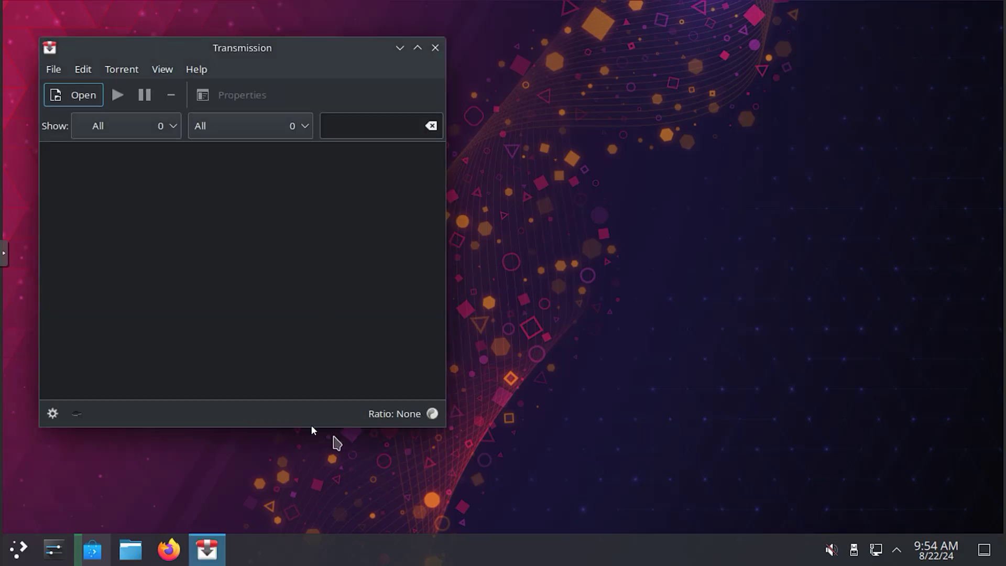
{"action": "left_click_drag", "start_coordinate": [326, 45], "coordinate": [620, 64]}
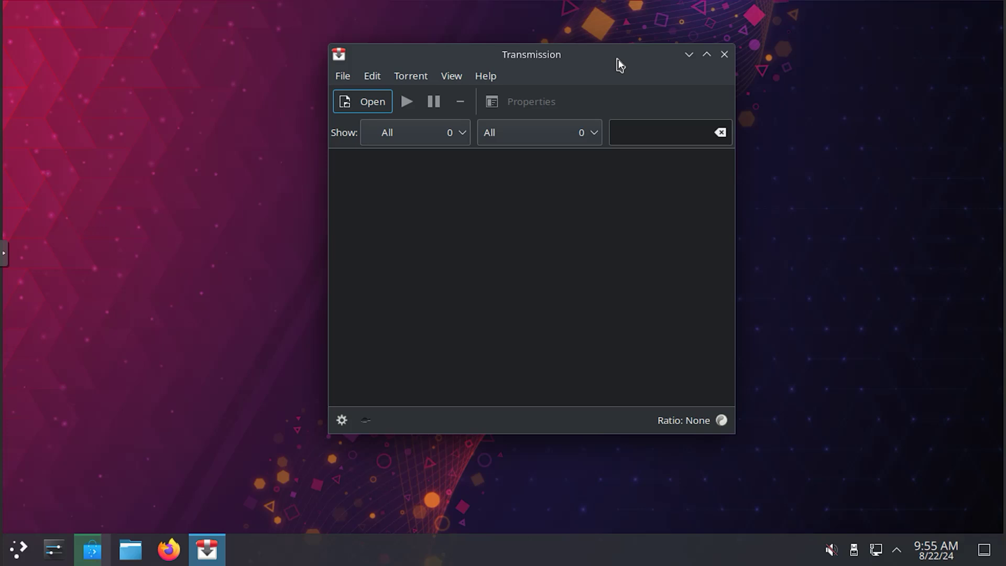
{"action": "left_click_drag", "start_coordinate": [621, 64], "coordinate": [645, 77]}
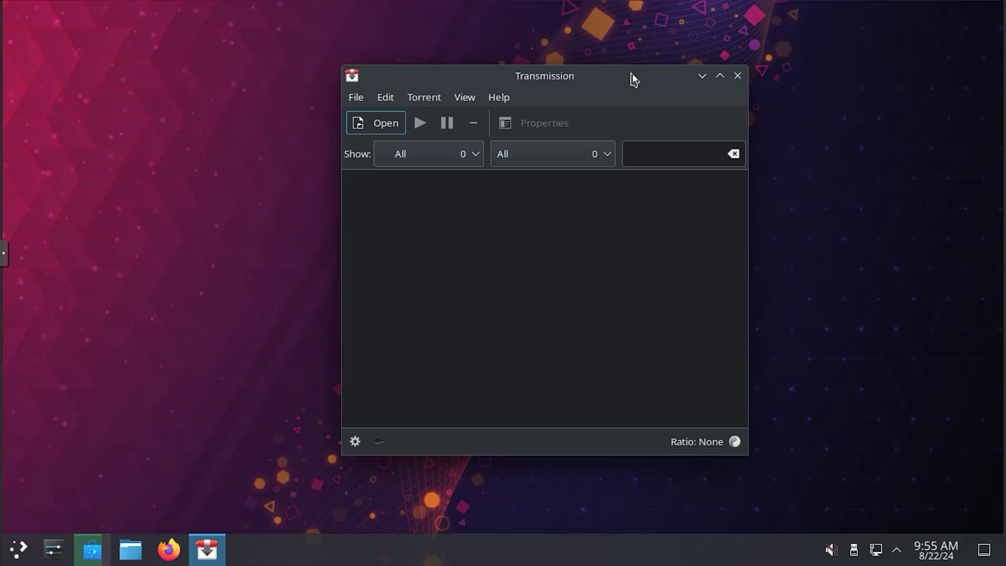
{"action": "left_click", "coordinate": [738, 76]}
Step: Close the Discover window while HexChat downloads, then choose Shut Down from the Application Launcher
{"action": "left_click", "coordinate": [93, 549]}
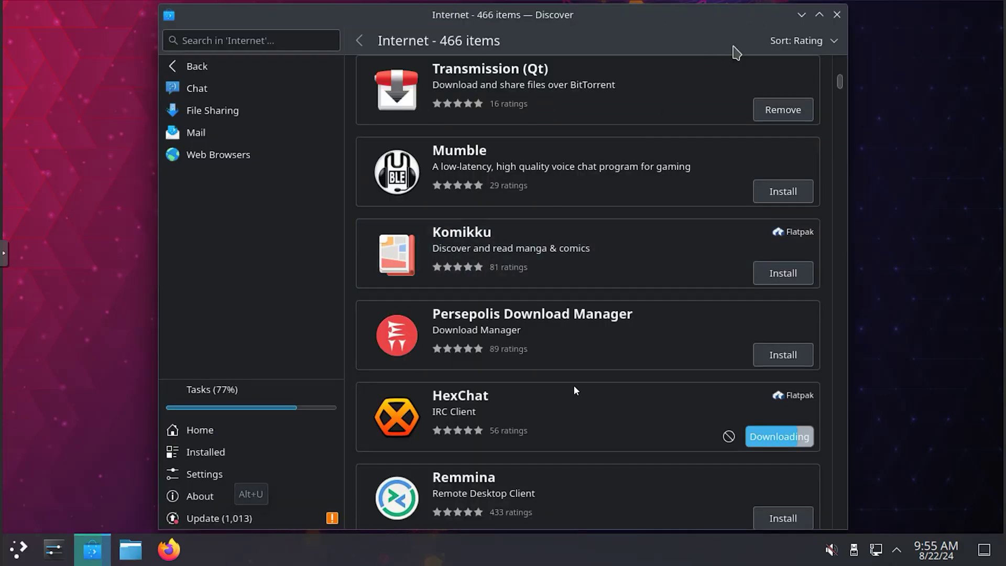
{"action": "scroll", "coordinate": [574, 388], "scroll_direction": "down", "scroll_amount": 5}
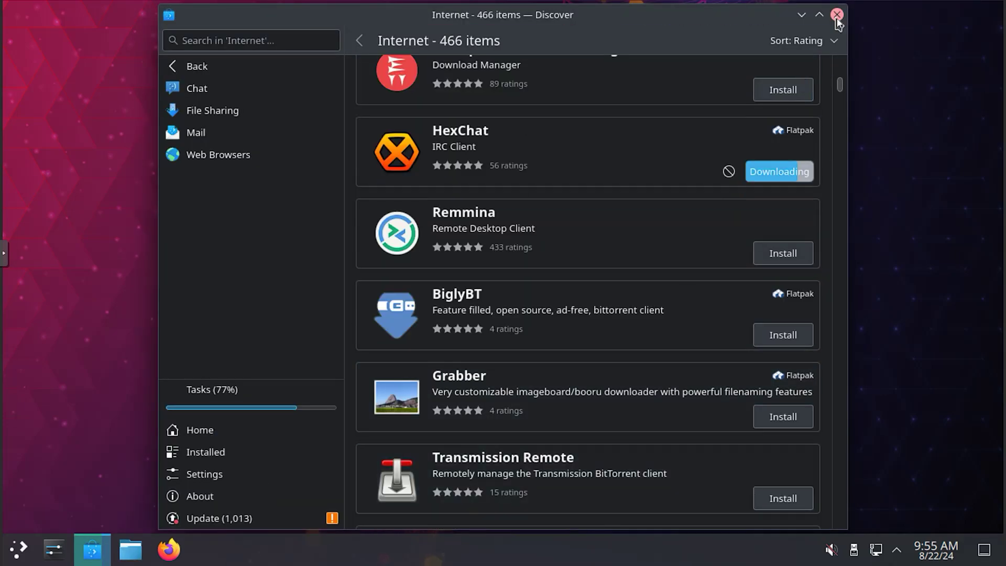
{"action": "left_click", "coordinate": [837, 15]}
{"action": "left_click", "coordinate": [18, 549]}
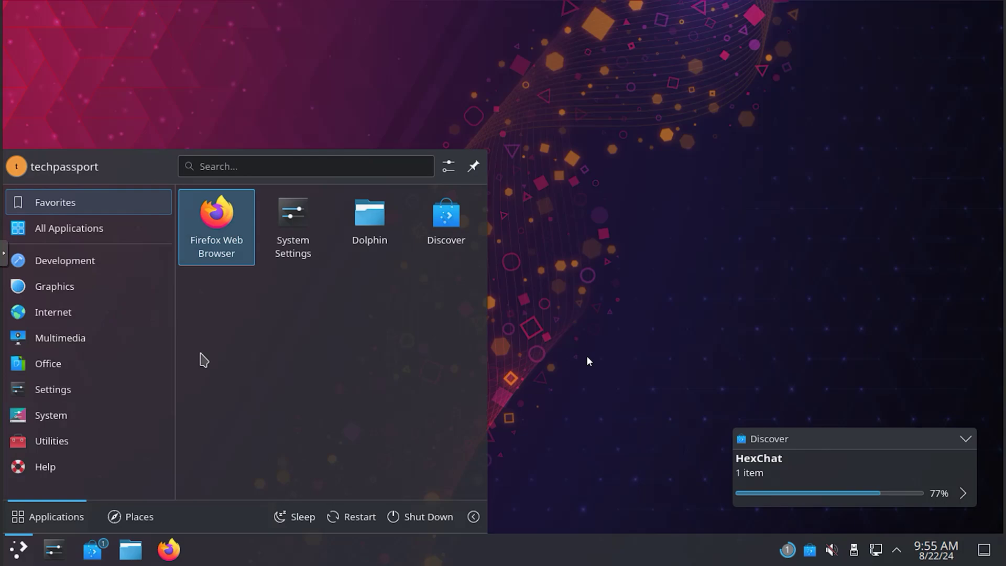
{"action": "left_click", "coordinate": [433, 519]}
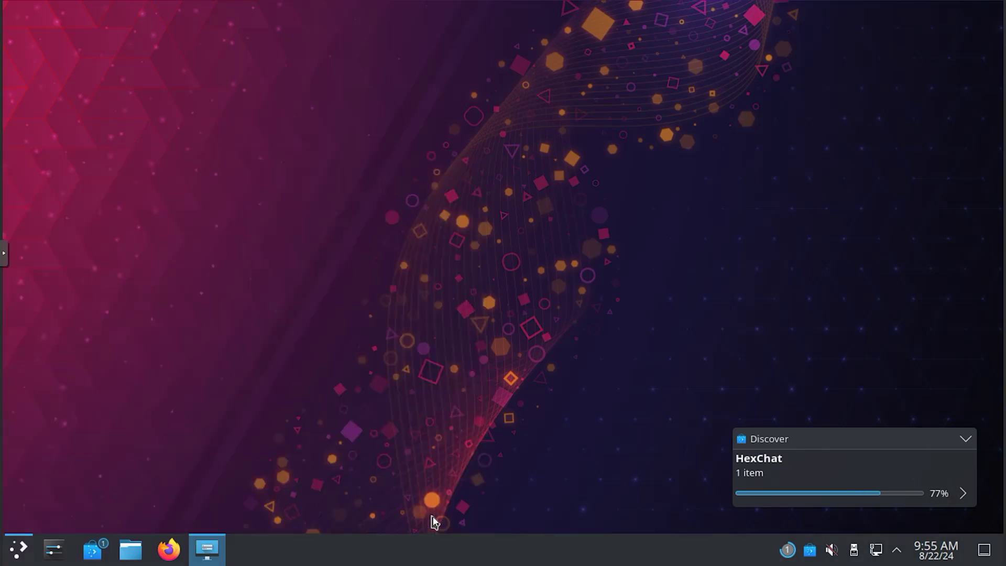
Step: Confirm the shutdown, then follow Download Now from neon.kde.org to the download page
{"action": "left_click", "coordinate": [479, 433]}
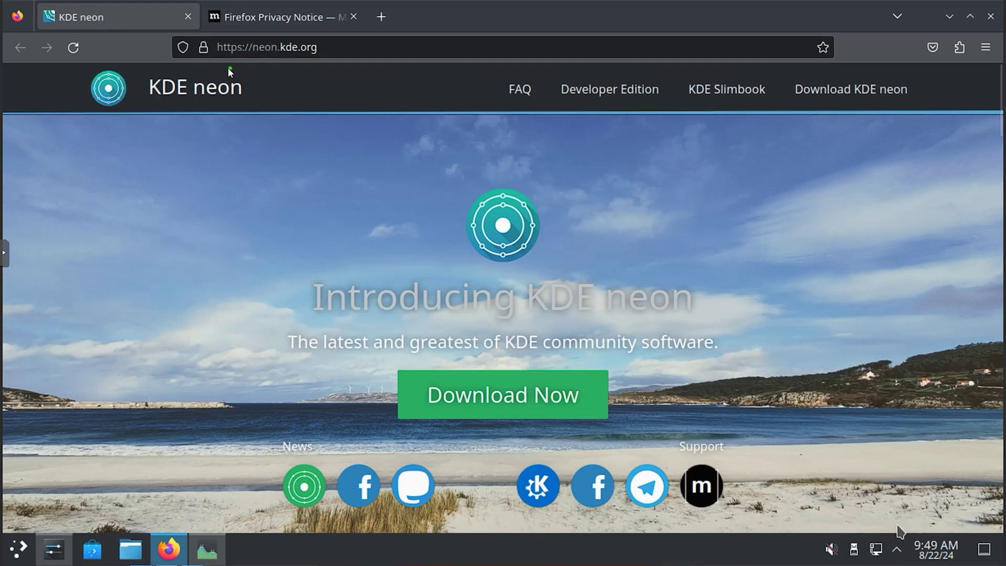
{"action": "mouse_move", "coordinate": [231, 68]}
{"action": "left_mouse_down"}
{"action": "mouse_move", "coordinate": [337, 78]}
{"action": "mouse_move", "coordinate": [219, 69]}
{"action": "mouse_move", "coordinate": [213, 55]}
{"action": "left_mouse_up"}
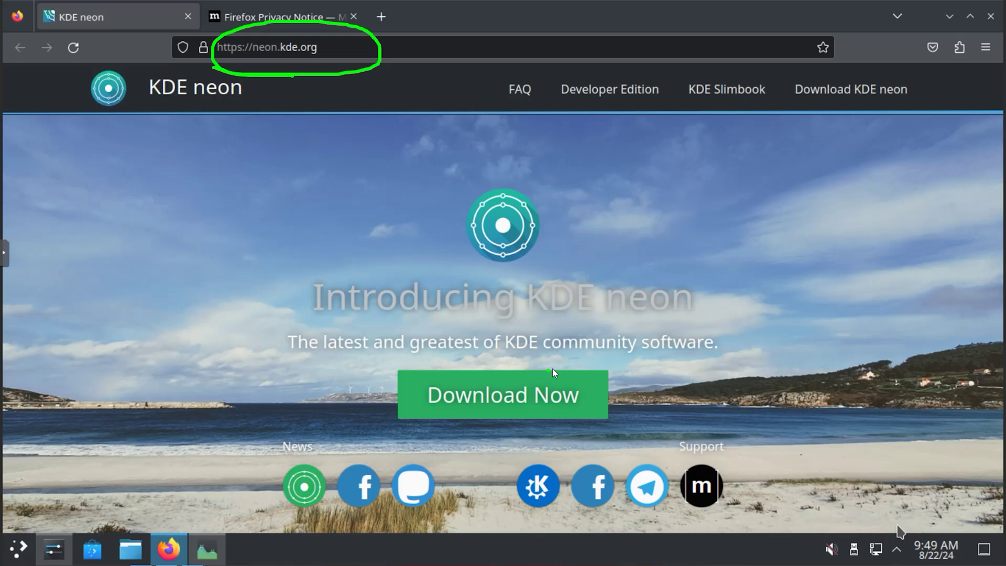
{"action": "mouse_move", "coordinate": [549, 371]}
{"action": "left_mouse_down"}
{"action": "mouse_move", "coordinate": [332, 415]}
{"action": "mouse_move", "coordinate": [496, 362]}
{"action": "mouse_move", "coordinate": [477, 366]}
{"action": "left_mouse_up"}
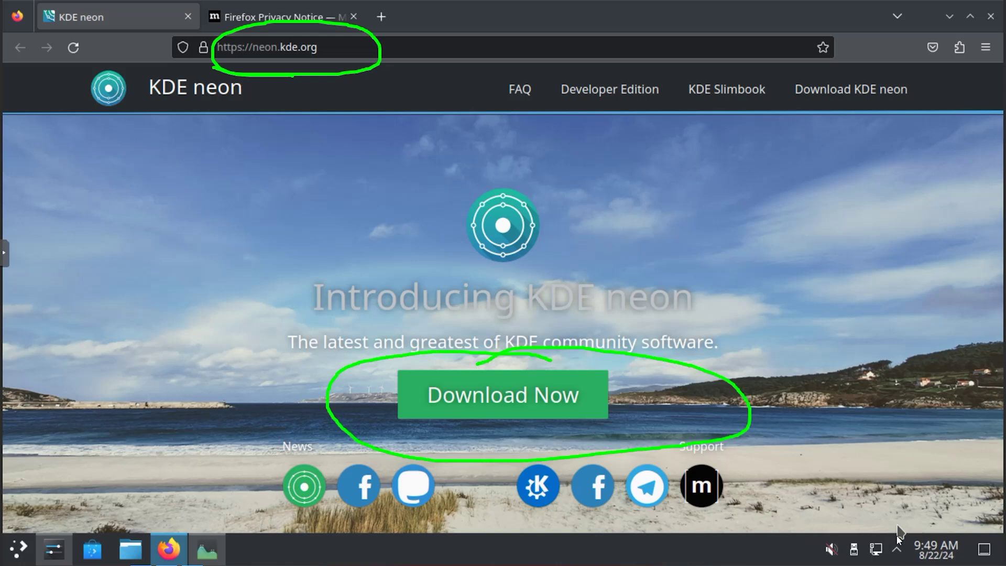
{"action": "left_click", "coordinate": [535, 397]}
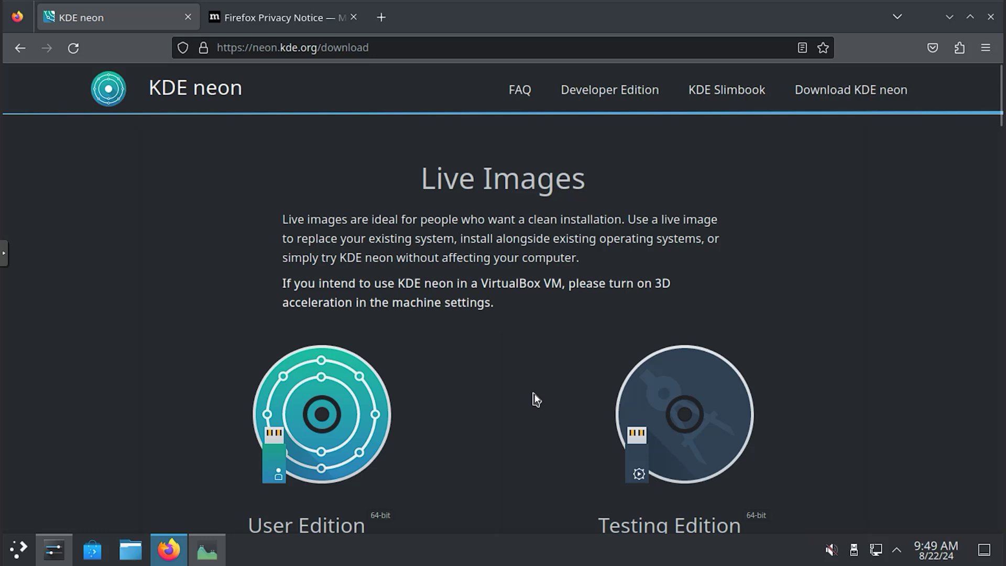
Step: Browse the editions and start downloading the User Edition Live/Install Image ISO
{"action": "scroll", "coordinate": [536, 400], "scroll_direction": "down", "scroll_amount": 4}
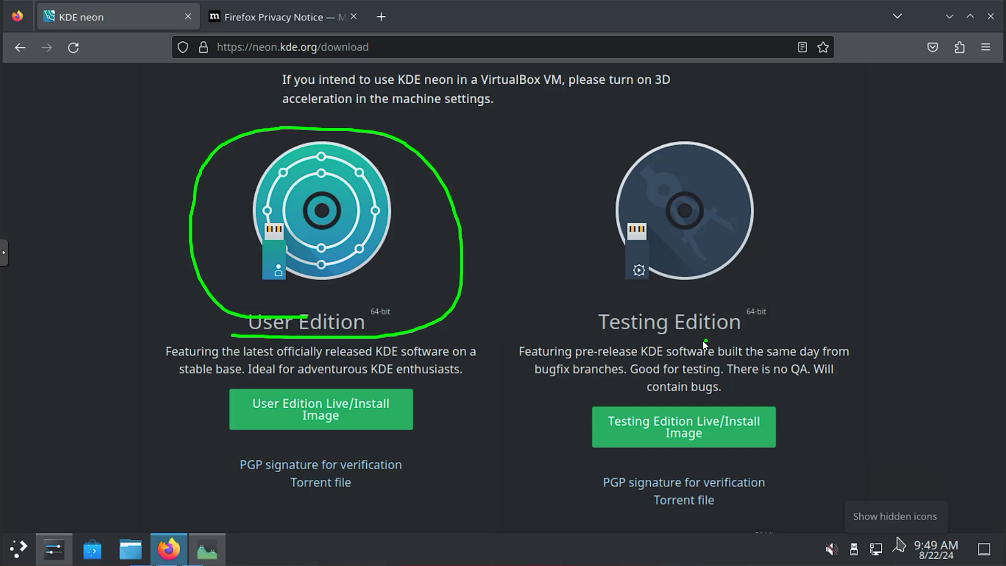
{"action": "mouse_move", "coordinate": [580, 341]}
{"action": "left_mouse_down"}
{"action": "mouse_move", "coordinate": [610, 341]}
{"action": "mouse_move", "coordinate": [618, 134]}
{"action": "mouse_move", "coordinate": [700, 322]}
{"action": "left_mouse_up"}
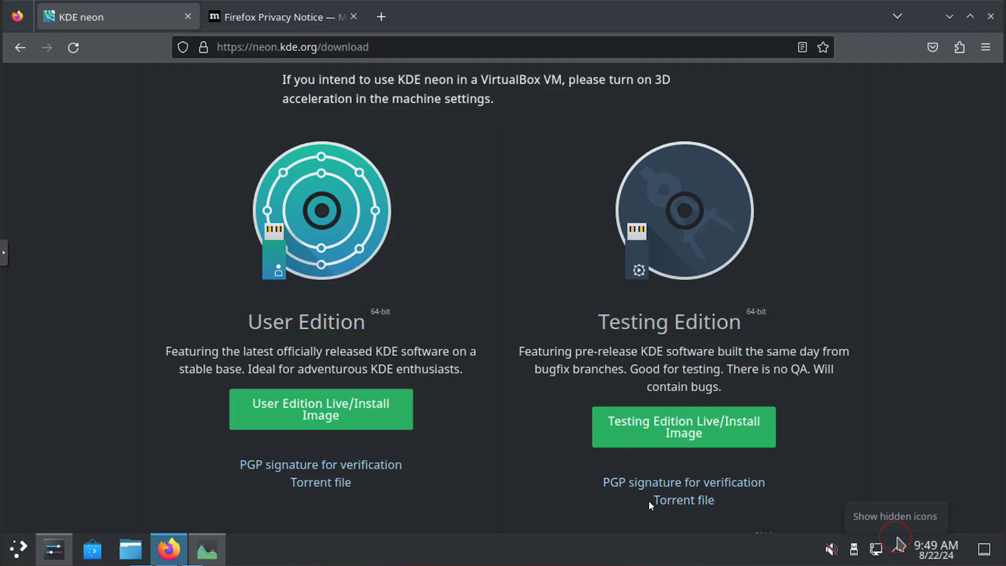
{"action": "scroll", "coordinate": [498, 457], "scroll_direction": "down", "scroll_amount": 4}
{"action": "scroll", "coordinate": [498, 457], "scroll_direction": "down", "scroll_amount": 4}
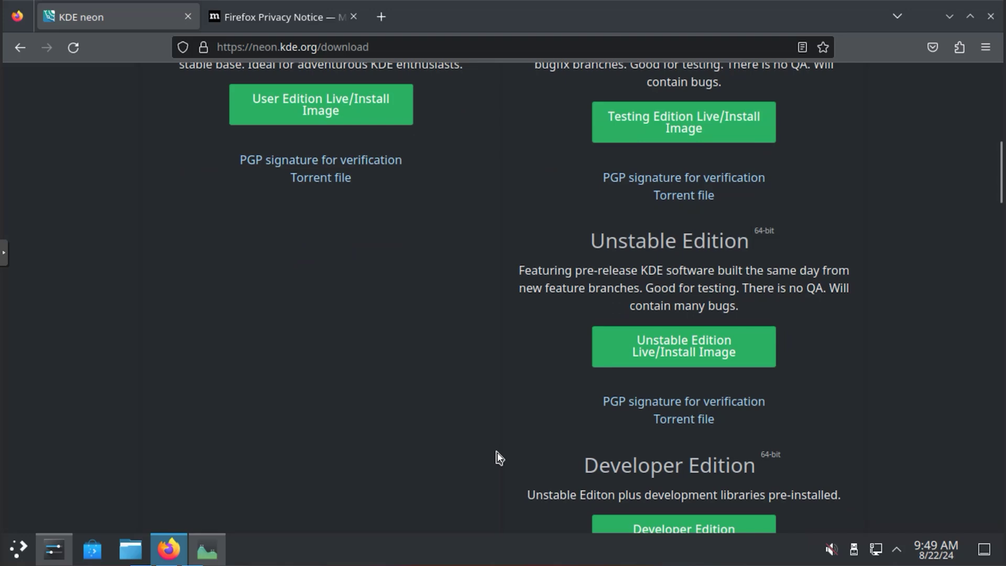
{"action": "scroll", "coordinate": [498, 457], "scroll_direction": "down", "scroll_amount": 8}
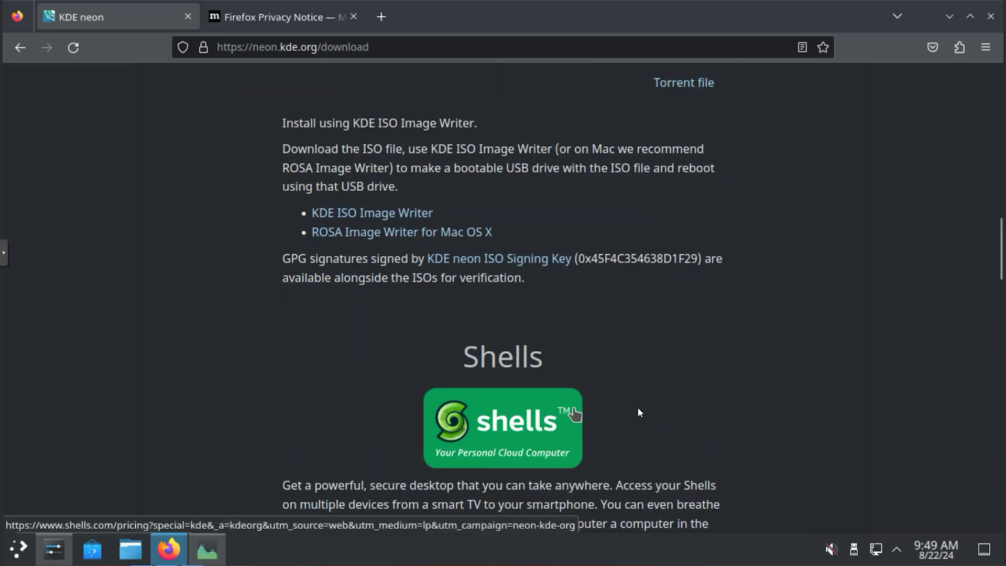
{"action": "scroll", "coordinate": [704, 426], "scroll_direction": "down", "scroll_amount": 6}
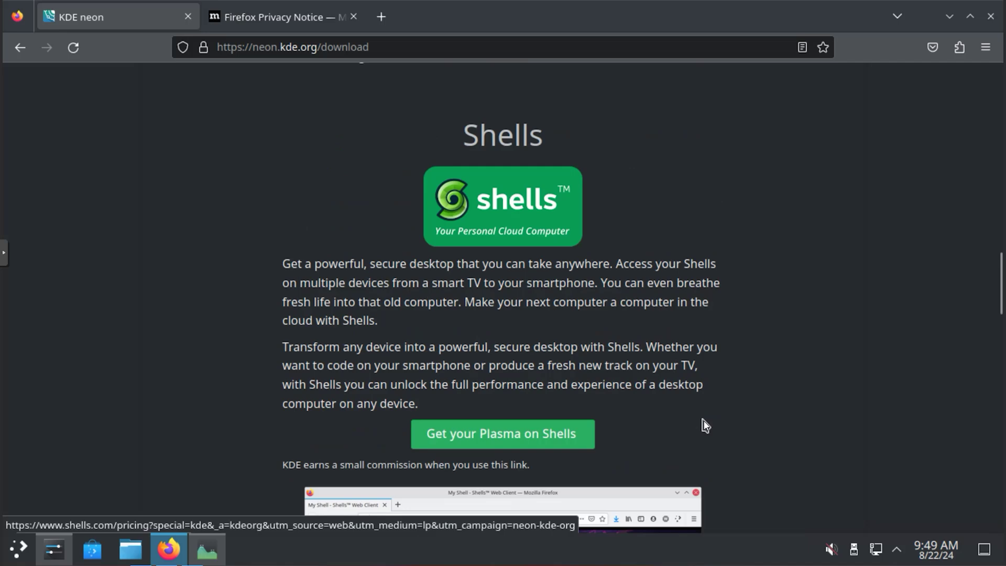
{"action": "scroll", "coordinate": [704, 426], "scroll_direction": "up", "scroll_amount": 15}
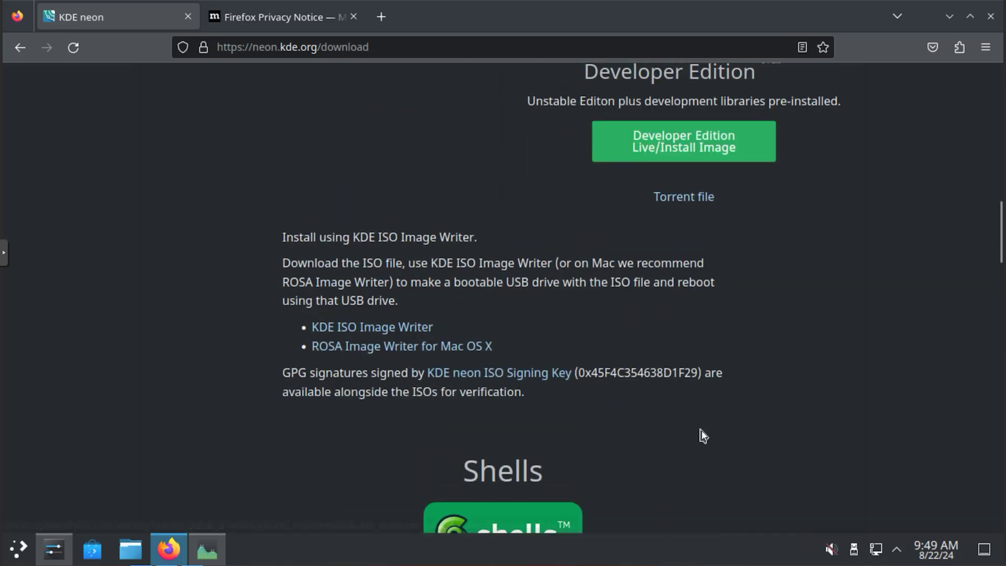
{"action": "left_click", "coordinate": [357, 310]}
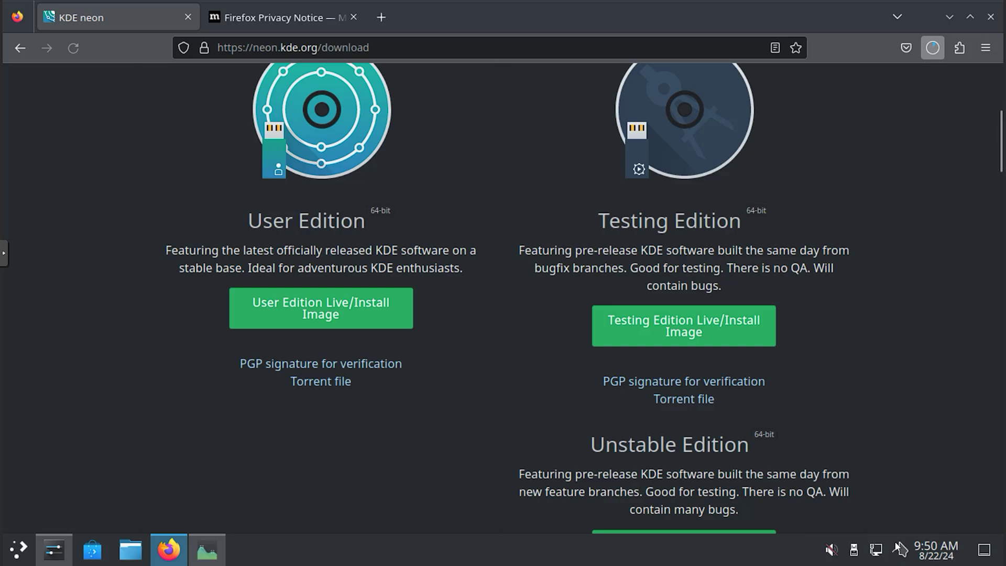
Step: Start creating a new Proxmox VM and name it NeonOS
{"action": "left_click", "coordinate": [225, 353]}
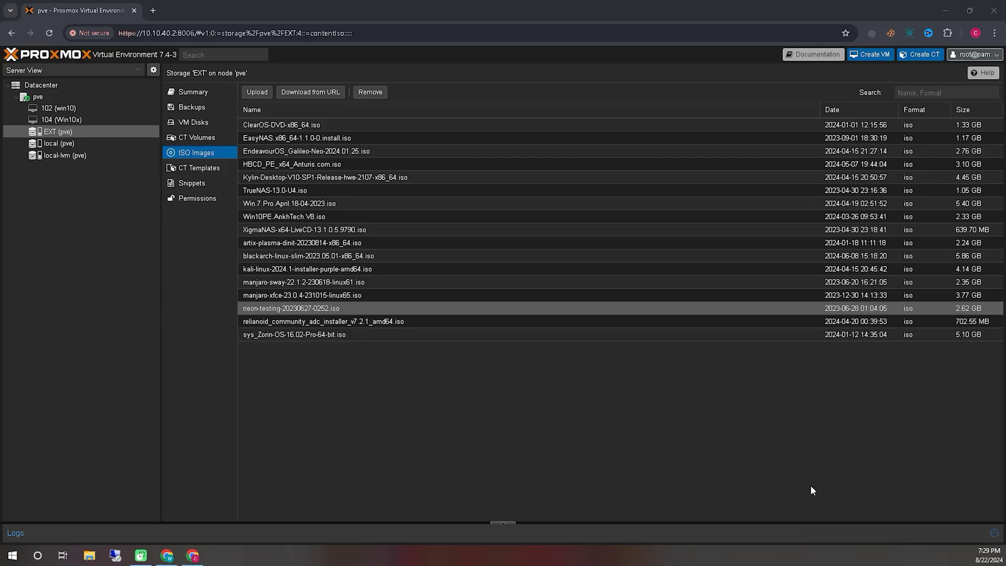
{"action": "left_click_drag", "start_coordinate": [254, 318], "coordinate": [335, 312]}
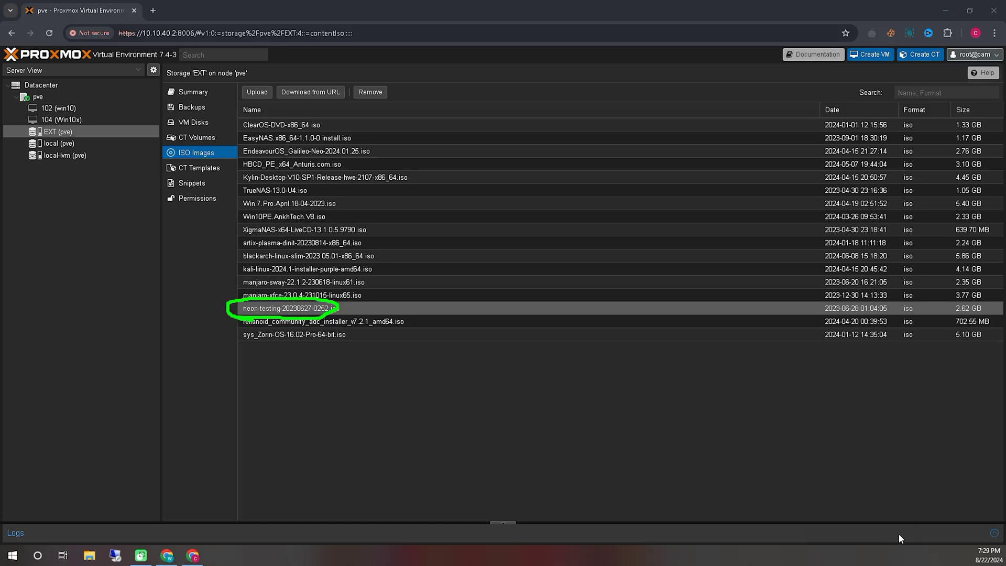
{"action": "left_click", "coordinate": [871, 55]}
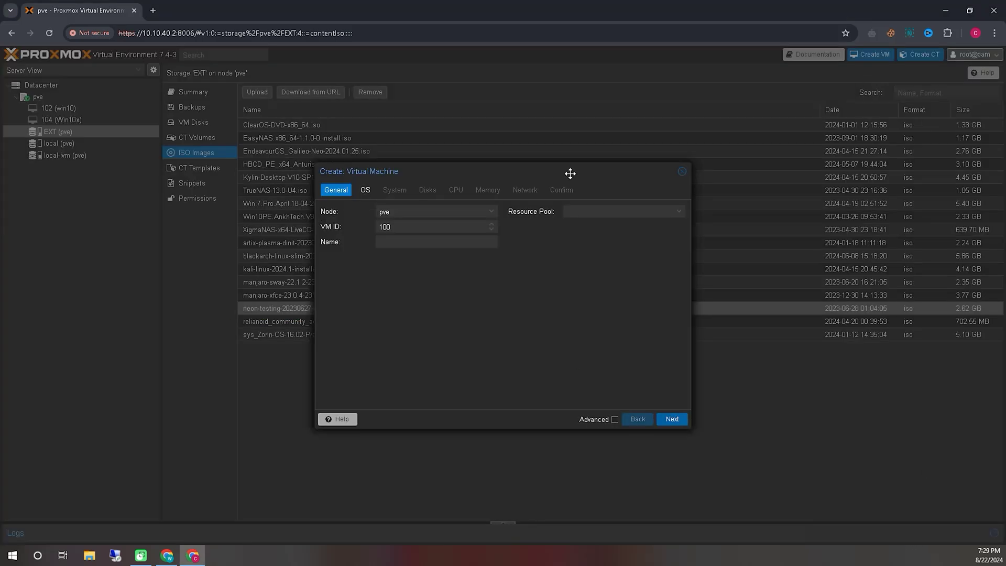
{"action": "left_click", "coordinate": [436, 243]}
{"action": "type", "text": "NeonOS"}
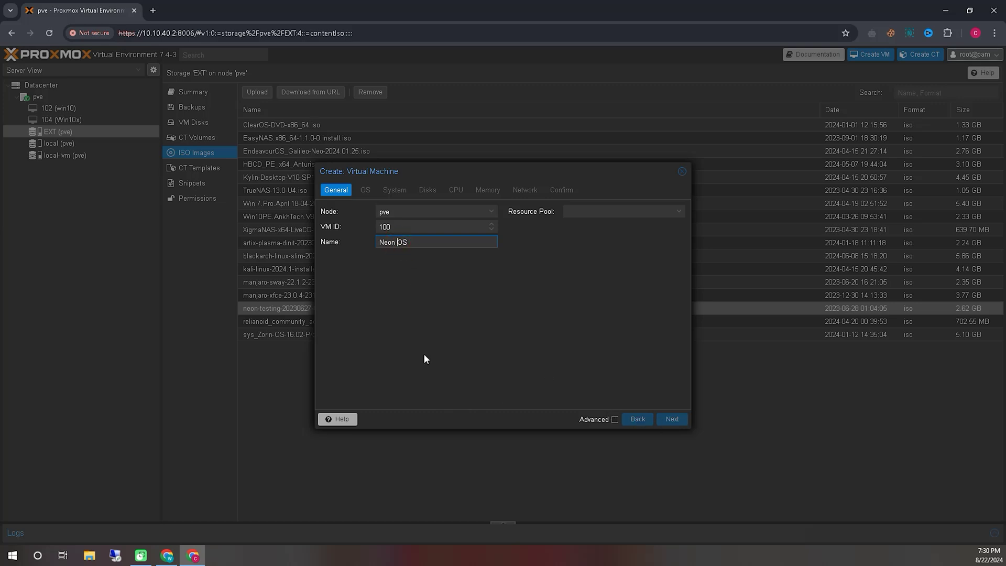
{"action": "left_click", "coordinate": [672, 419]}
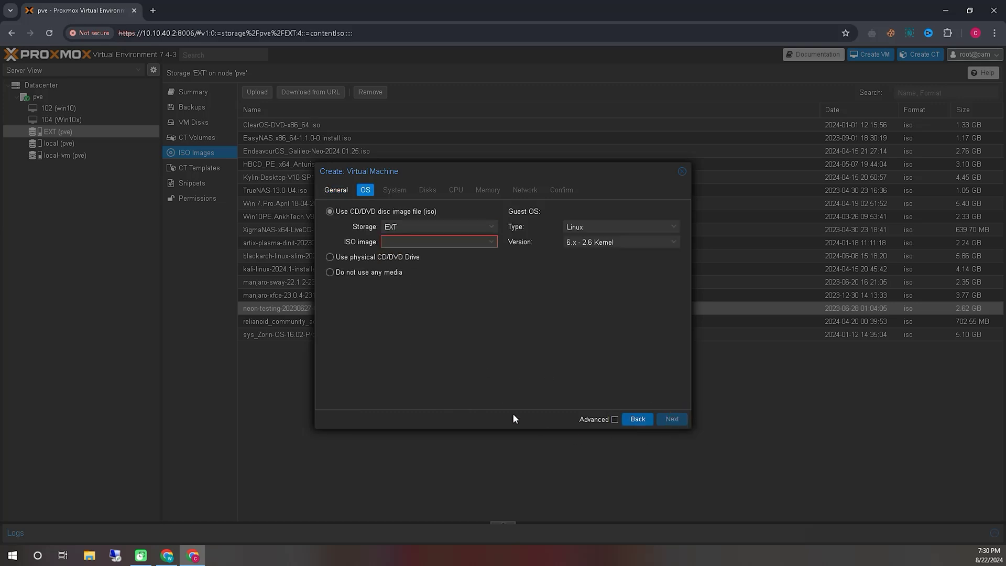
Step: Select the neon-testing-20230627-0252.iso image and set the disk size to 60 GiB
{"action": "left_click", "coordinate": [489, 246]}
{"action": "type", "text": "ne"}
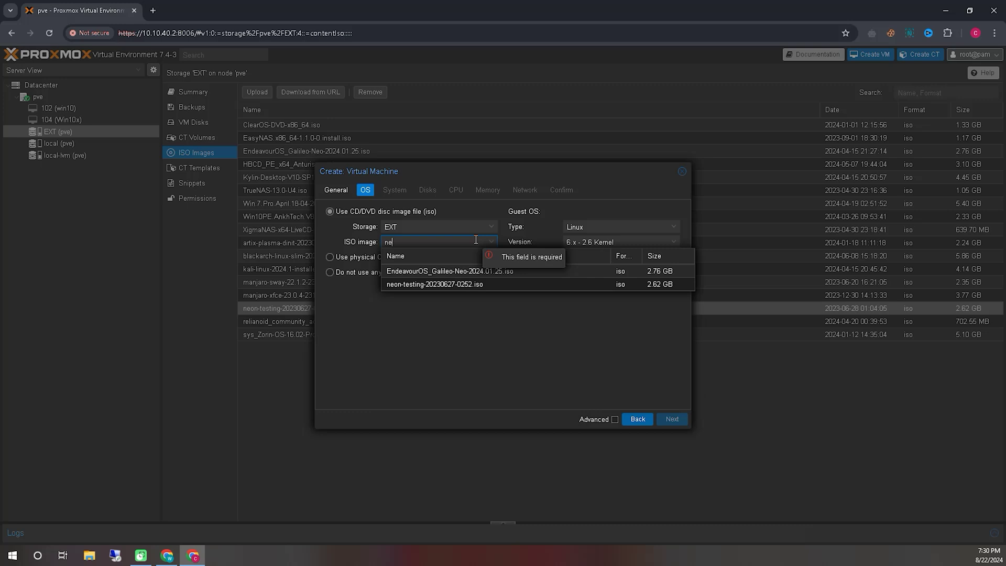
{"action": "left_click", "coordinate": [461, 285]}
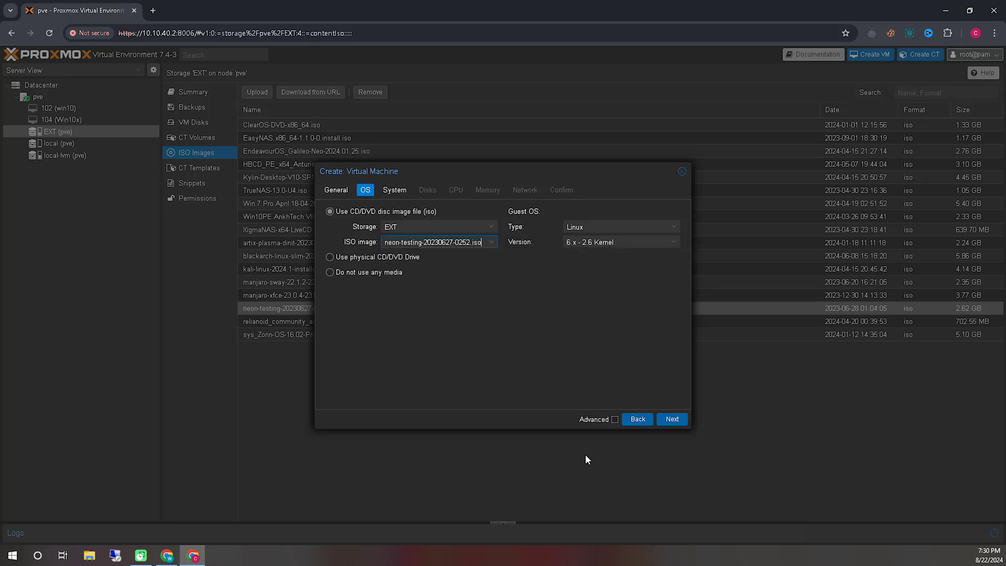
{"action": "left_click", "coordinate": [674, 422]}
{"action": "left_click", "coordinate": [673, 419]}
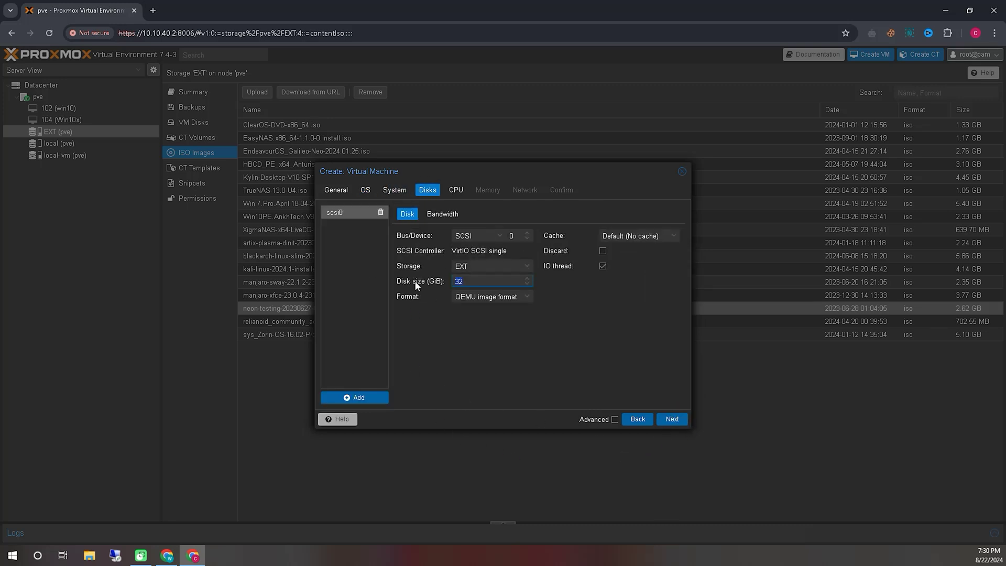
{"action": "type", "text": "60"}
Step: Set memory to 8048 MiB, keep CPU and network defaults, and finish creating the VM
{"action": "left_click", "coordinate": [671, 421]}
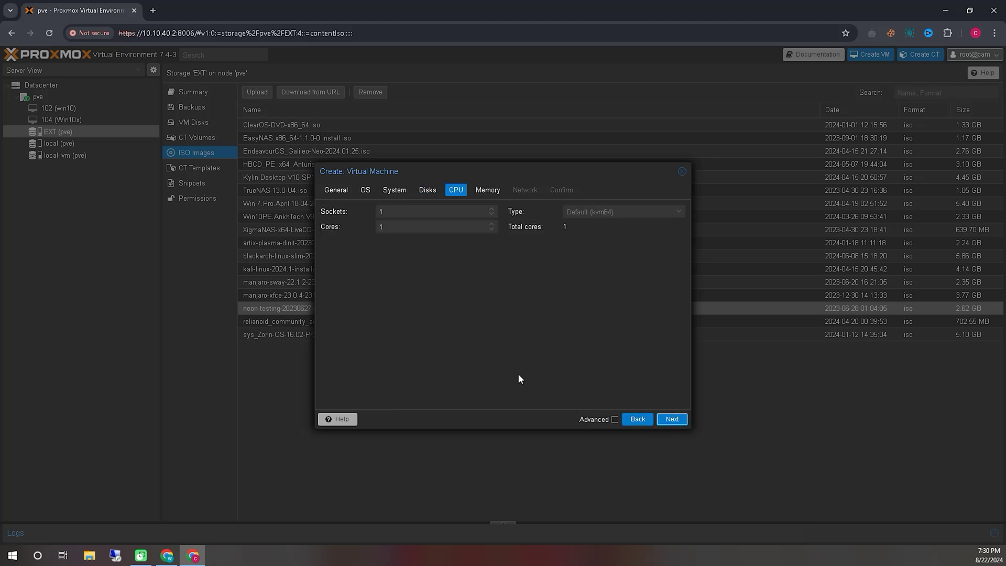
{"action": "left_click", "coordinate": [671, 421]}
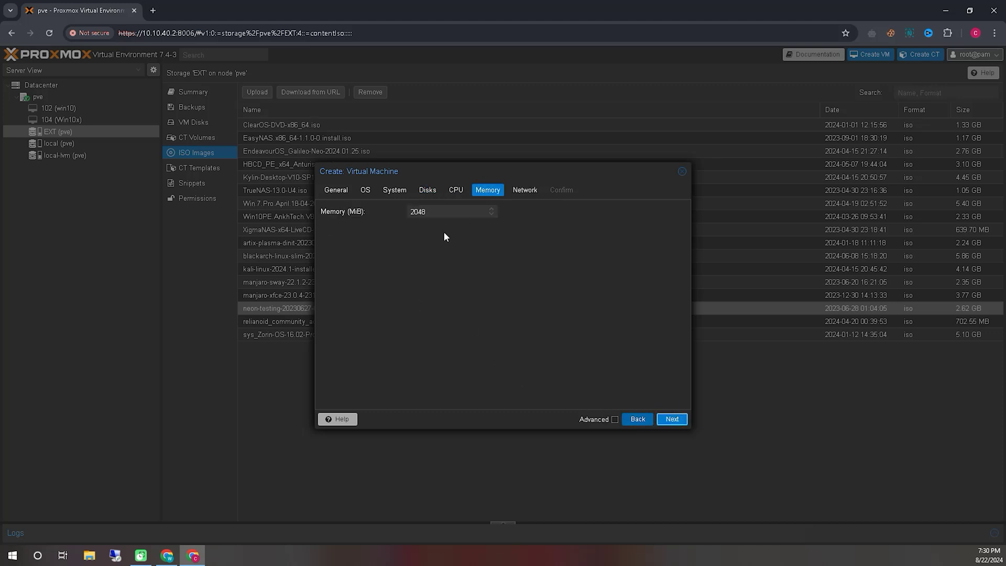
{"action": "double_click", "coordinate": [416, 212]}
{"action": "left_click", "coordinate": [682, 420]}
{"action": "left_click", "coordinate": [676, 419]}
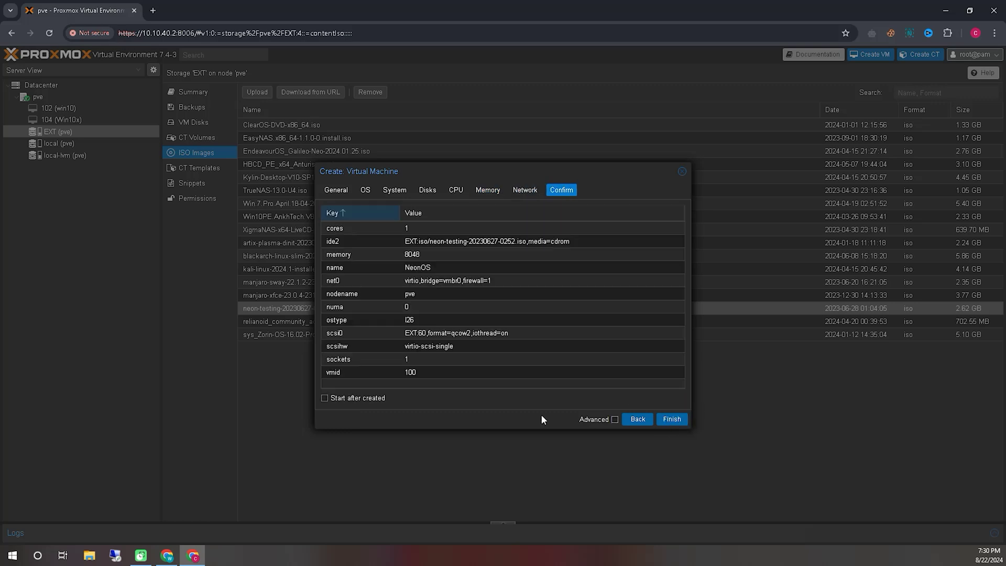
{"action": "left_click", "coordinate": [672, 418]}
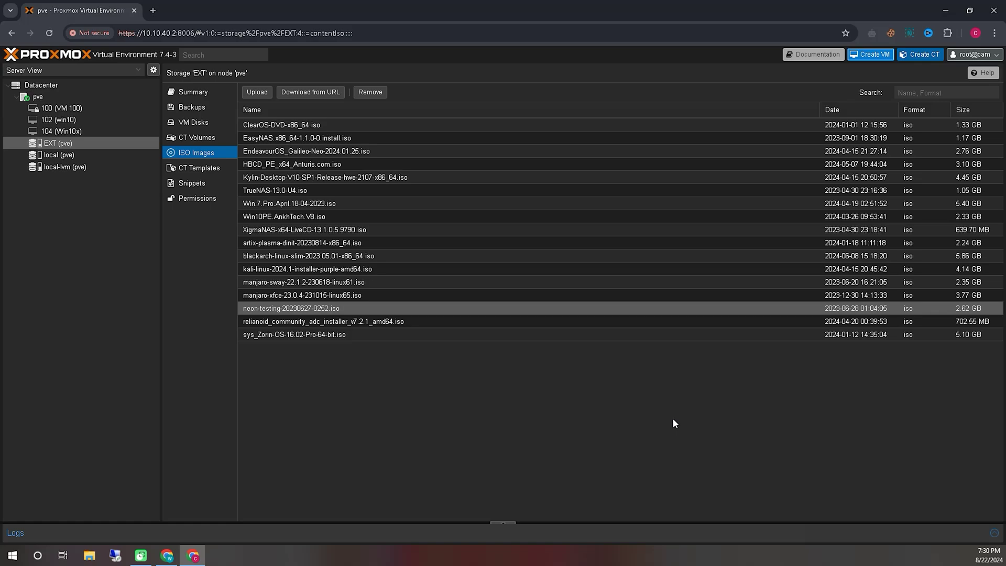
Step: Start VM 100 from its noVNC console and check the console's scaling settings
{"action": "left_click", "coordinate": [61, 108]}
{"action": "left_click", "coordinate": [193, 107]}
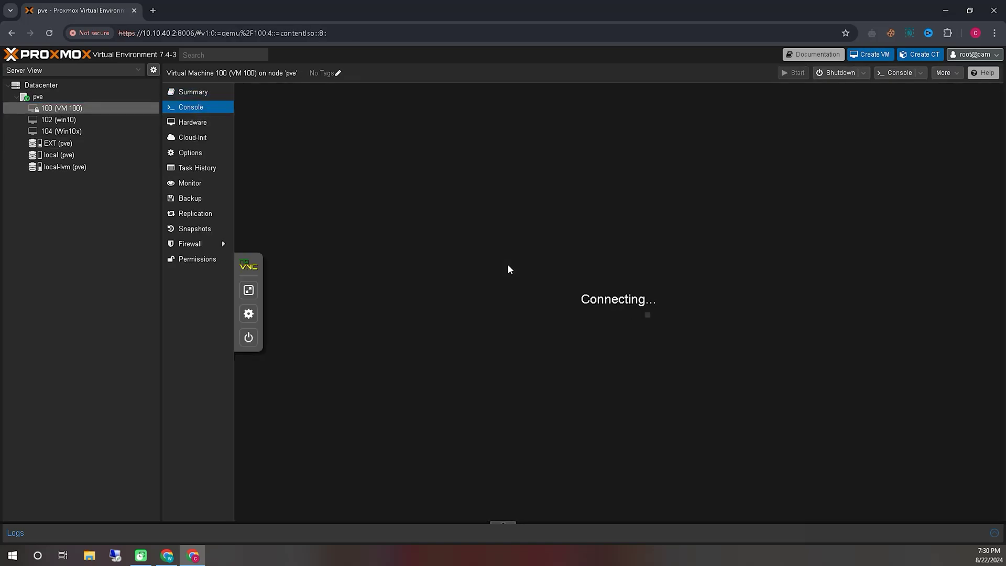
{"action": "left_click", "coordinate": [247, 312]}
{"action": "left_click", "coordinate": [15, 306]}
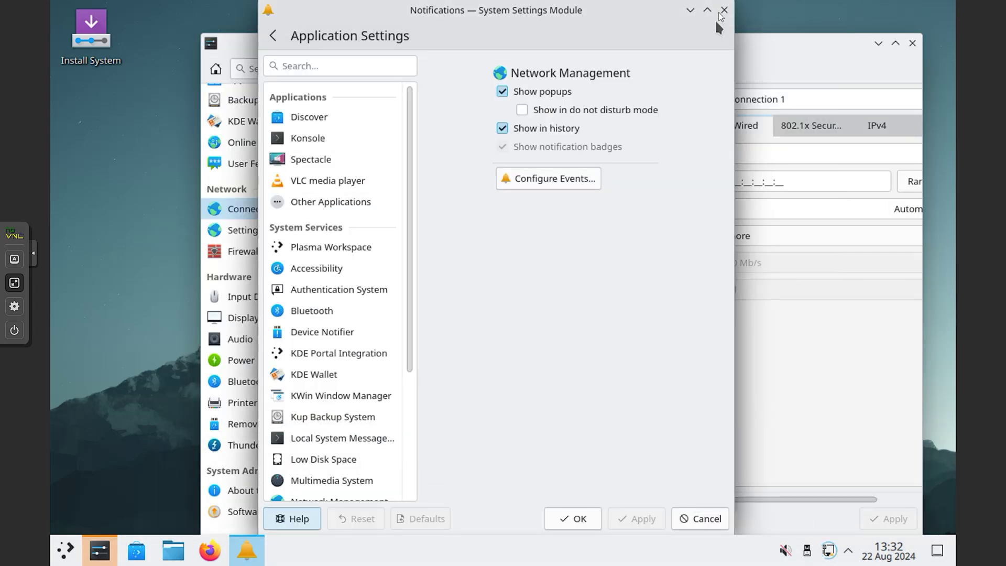
Step: Open Wired connection 1's IPv4 settings, maximized, and switch the method to Manual
{"action": "left_click", "coordinate": [778, 49]}
{"action": "double_click", "coordinate": [778, 49]}
{"action": "left_click", "coordinate": [731, 92]}
{"action": "left_click", "coordinate": [555, 120]}
{"action": "left_click", "coordinate": [573, 193]}
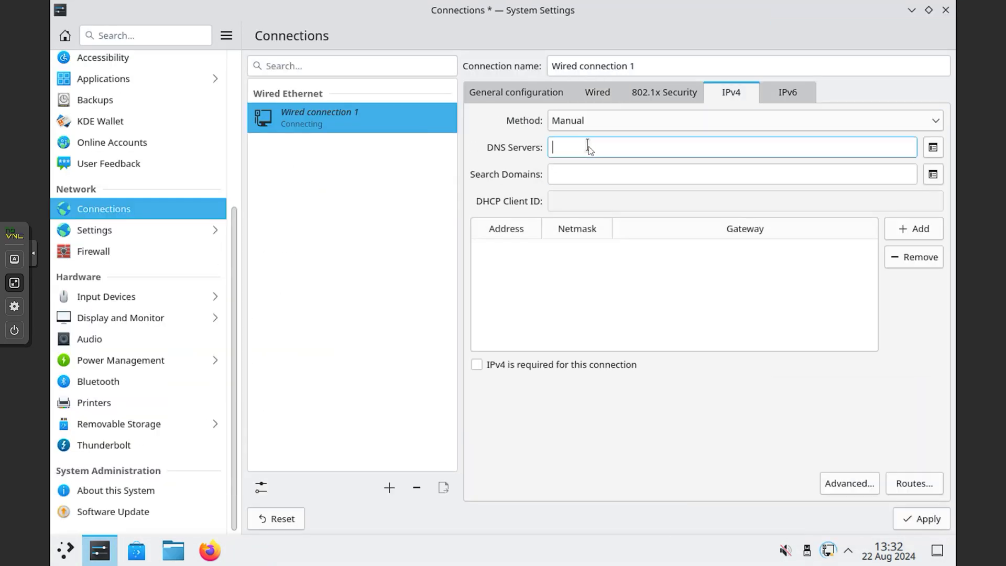
Step: Add address 10.10.40.14, netmask 255.0.0.0, gateway 10.10.40.1, DNS 1.1.1.1, and apply
{"action": "left_click", "coordinate": [914, 229]}
{"action": "type", "text": "10.10.40.14"}
{"action": "key", "text": "Tab"}
{"action": "type", "text": "255.0.0.0"}
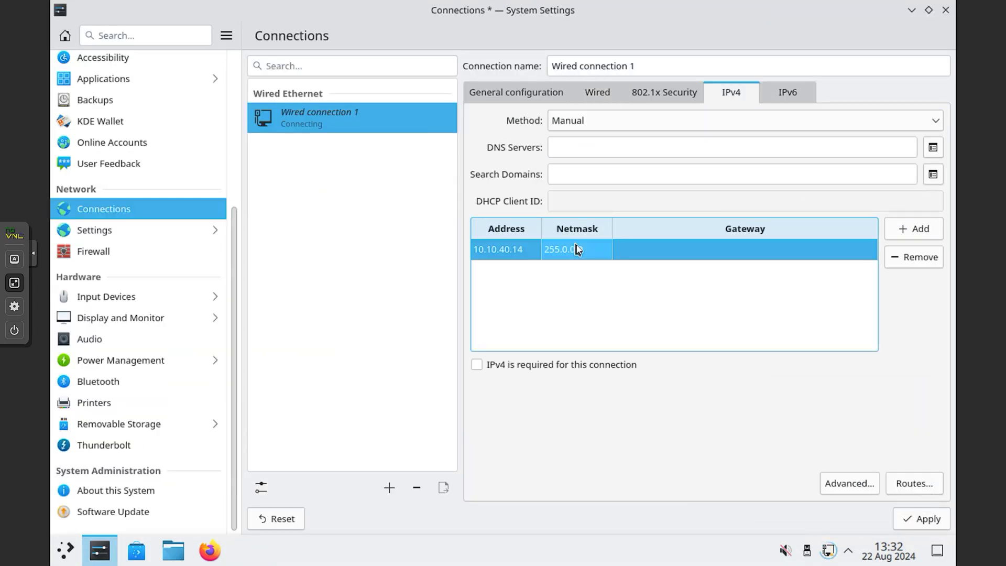
{"action": "key", "text": "Return"}
{"action": "double_click", "coordinate": [668, 250]}
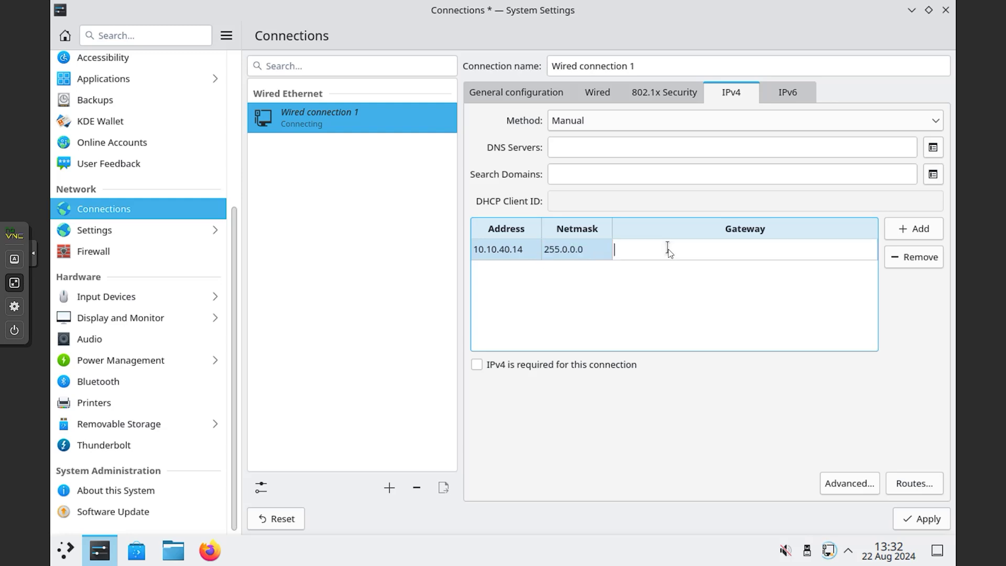
{"action": "key", "text": "Return"}
{"action": "left_click", "coordinate": [580, 147]}
{"action": "type", "text": "1.1.1.1"}
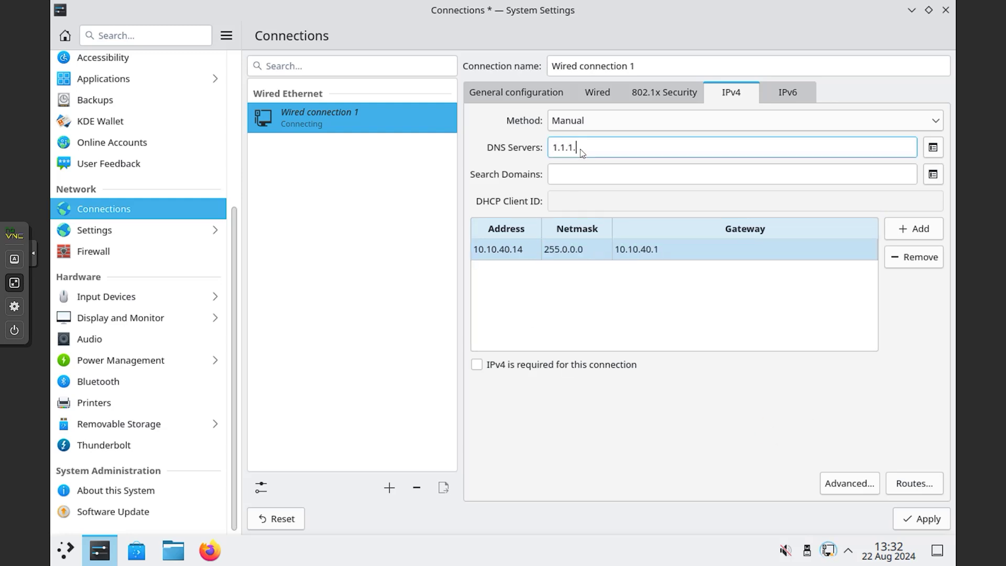
{"action": "left_click", "coordinate": [917, 519]}
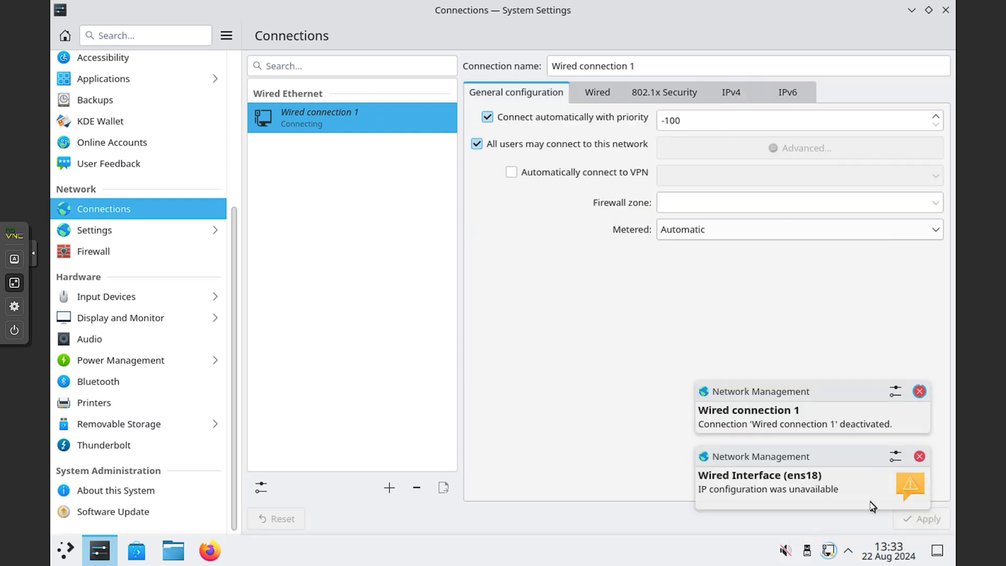
Step: Recheck the IPv4 settings, close the window, and review the connection options without changes
{"action": "left_click", "coordinate": [736, 93]}
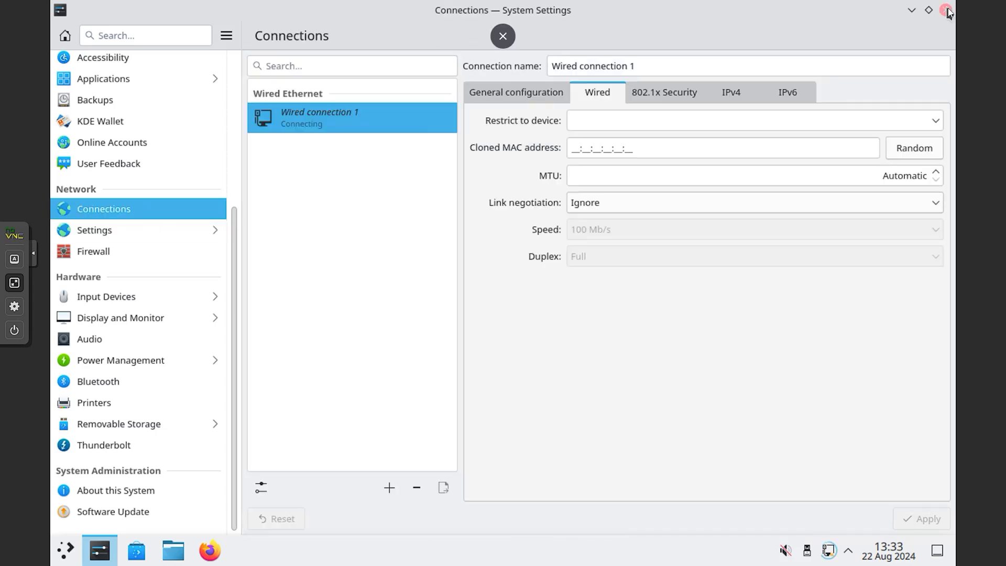
{"action": "left_click", "coordinate": [946, 10]}
{"action": "left_click", "coordinate": [813, 522]}
{"action": "left_click", "coordinate": [261, 487]}
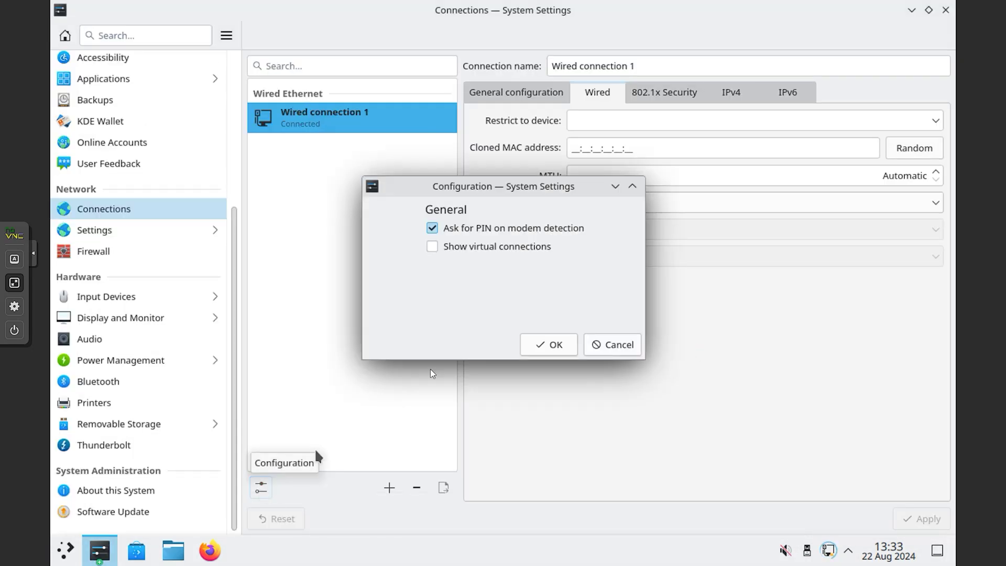
{"action": "left_click", "coordinate": [613, 346]}
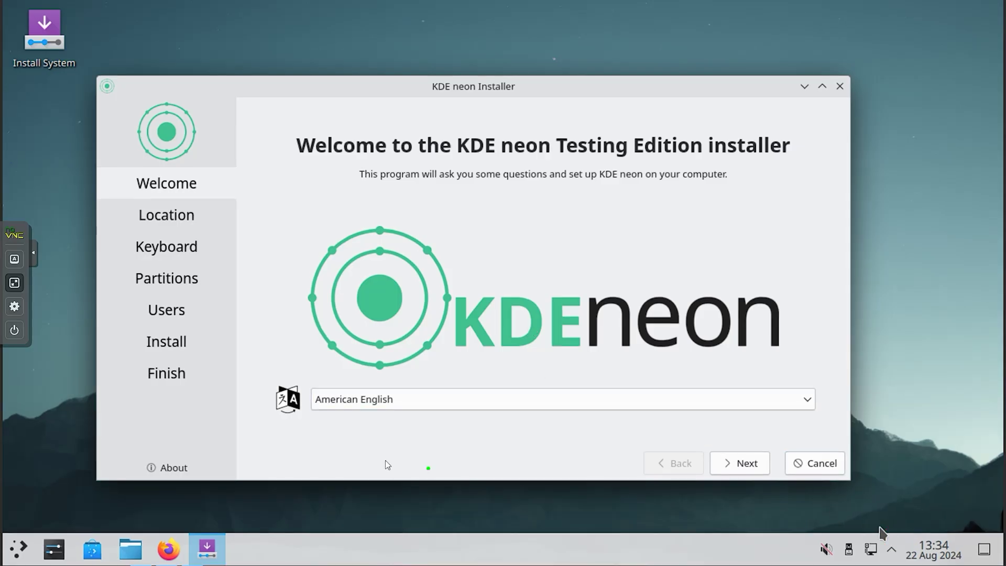
Step: Accept American English, New York time zone and English (US) keyboard, and choose Erase disk
{"action": "mouse_move", "coordinate": [315, 424]}
{"action": "left_mouse_down"}
{"action": "mouse_move", "coordinate": [396, 367]}
{"action": "mouse_move", "coordinate": [360, 438]}
{"action": "left_mouse_up"}
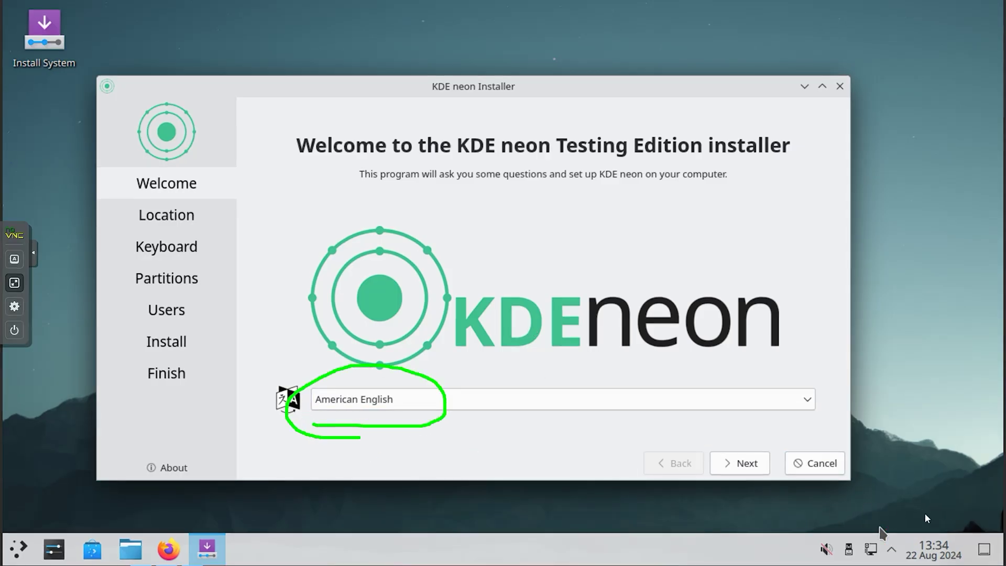
{"action": "left_click", "coordinate": [744, 462]}
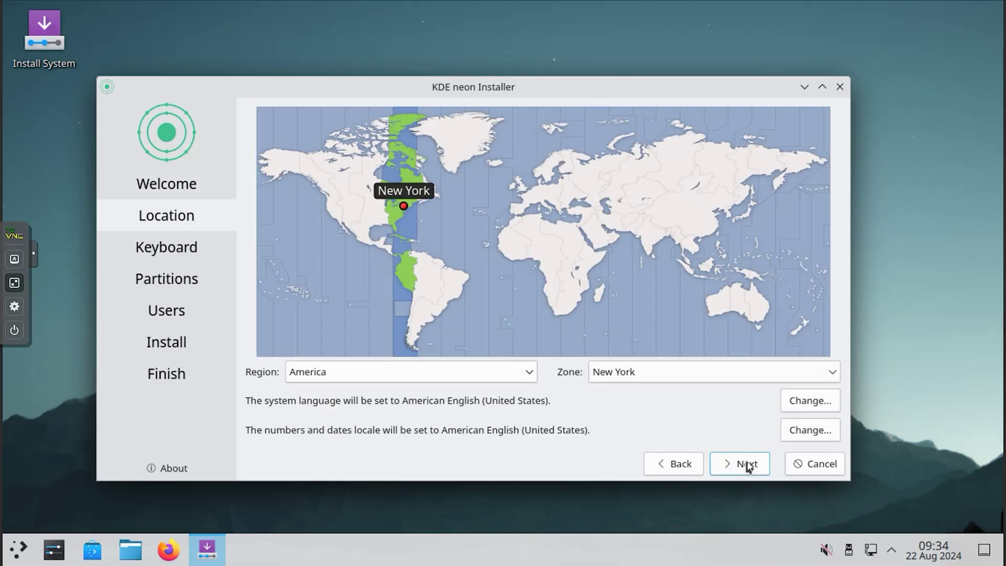
{"action": "left_click", "coordinate": [749, 467]}
{"action": "left_click", "coordinate": [749, 466]}
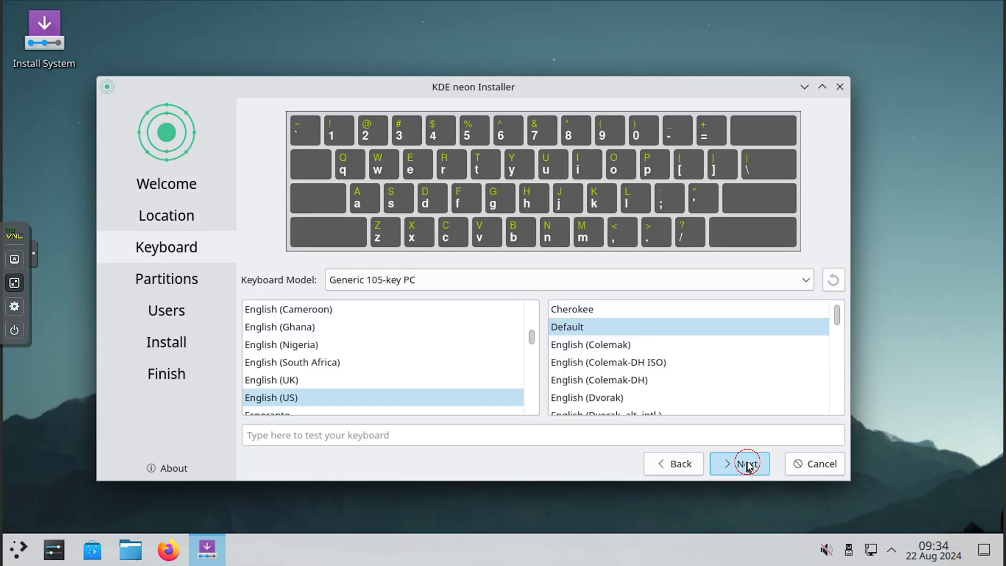
{"action": "left_click", "coordinate": [250, 153]}
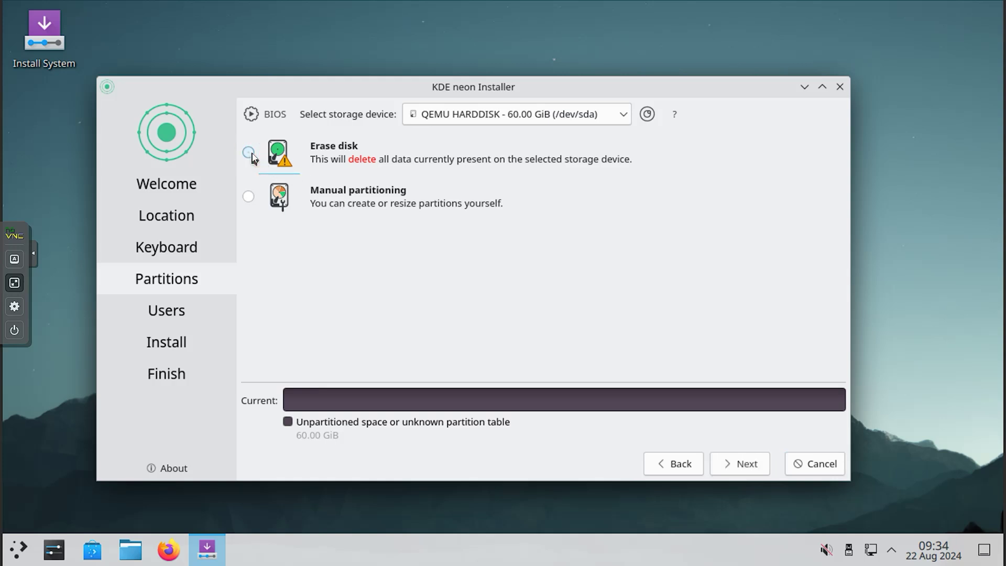
{"action": "left_click", "coordinate": [742, 467]}
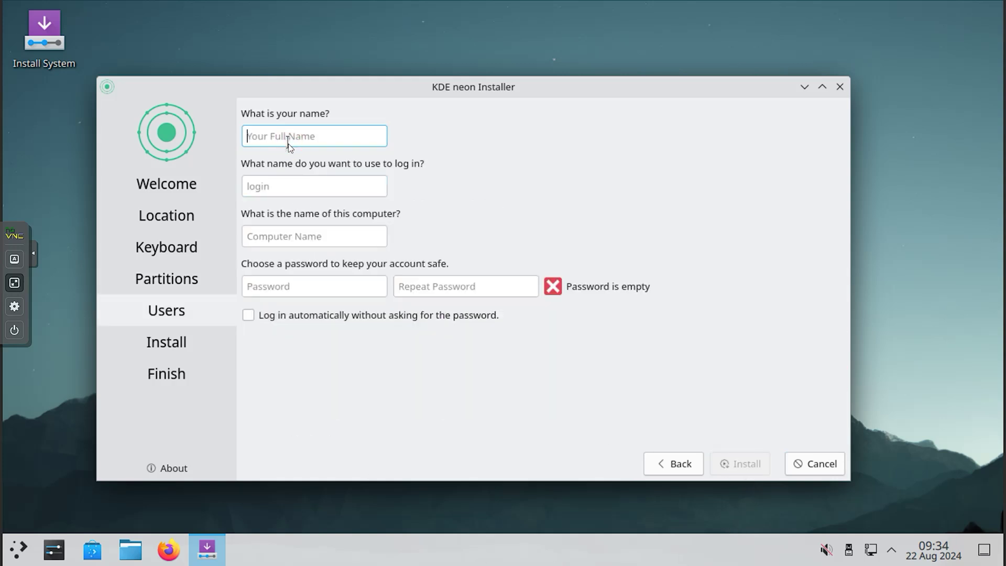
Step: Enter the user's name and a matching password, and enable automatic login
{"action": "type", "text": "techpas"}
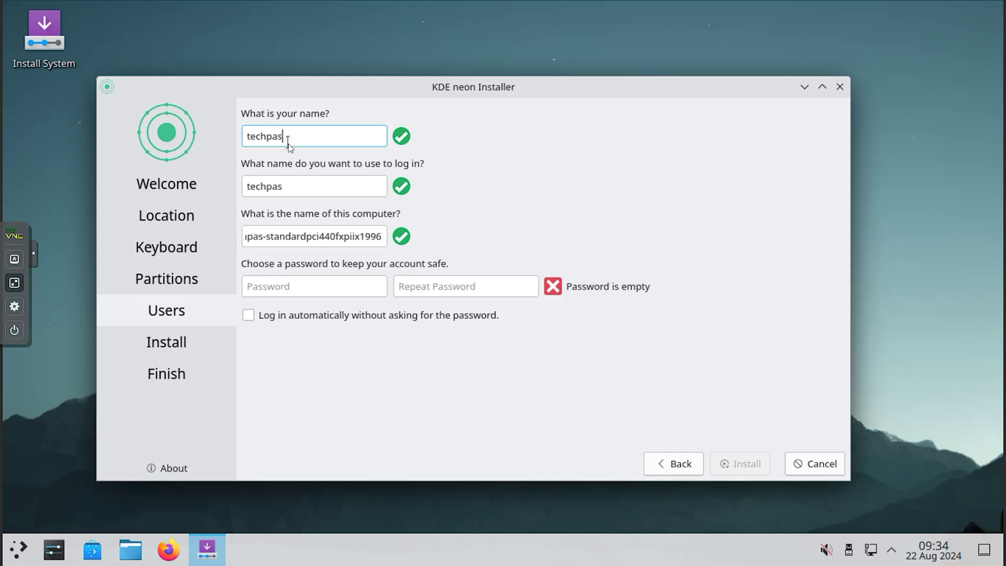
{"action": "type", "text": "sport"}
{"action": "type", "text": "*********"}
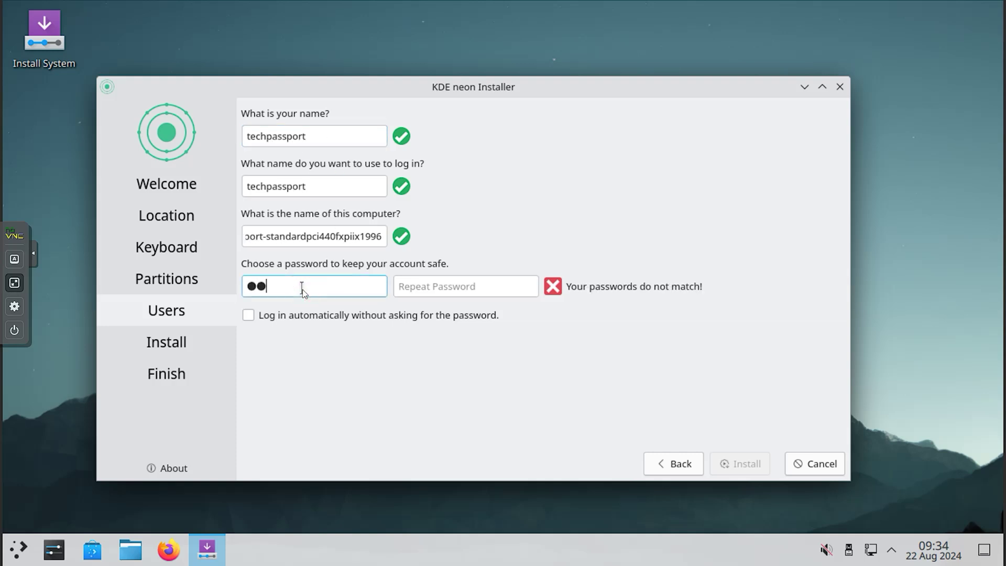
{"action": "left_click", "coordinate": [448, 286]}
{"action": "type", "text": "********"}
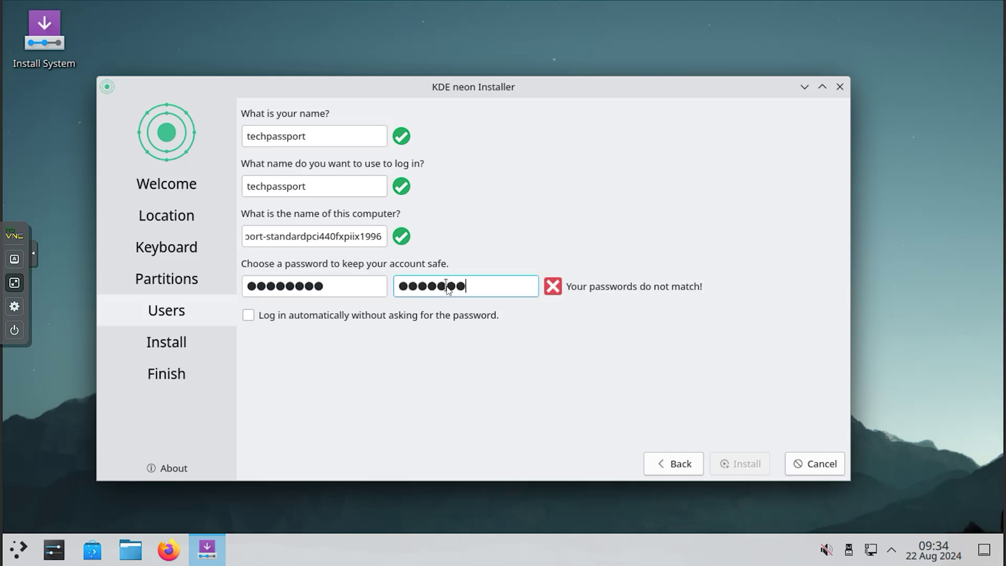
{"action": "left_click", "coordinate": [364, 315]}
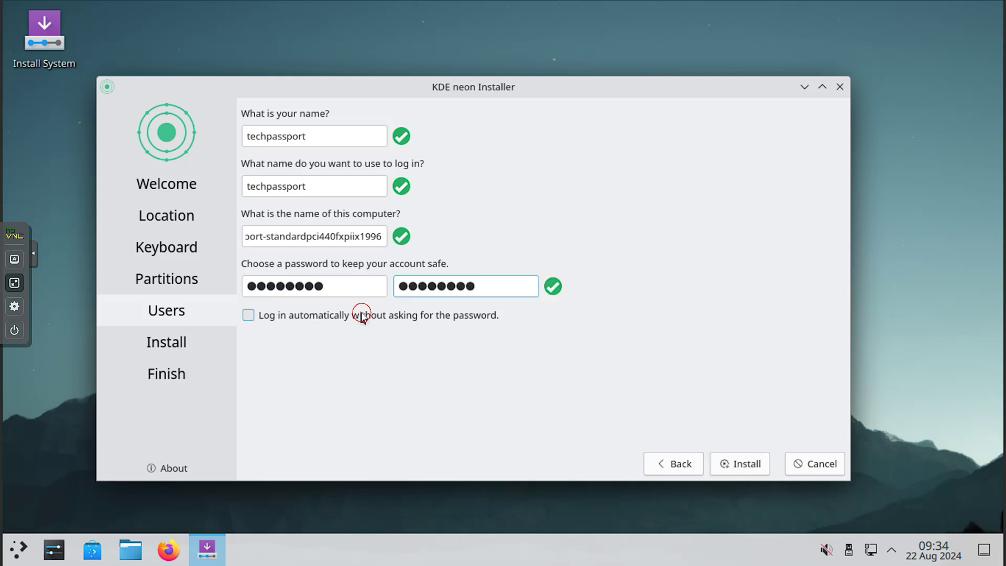
Step: Begin installing KDE neon onto /dev/sda
{"action": "left_click", "coordinate": [740, 464]}
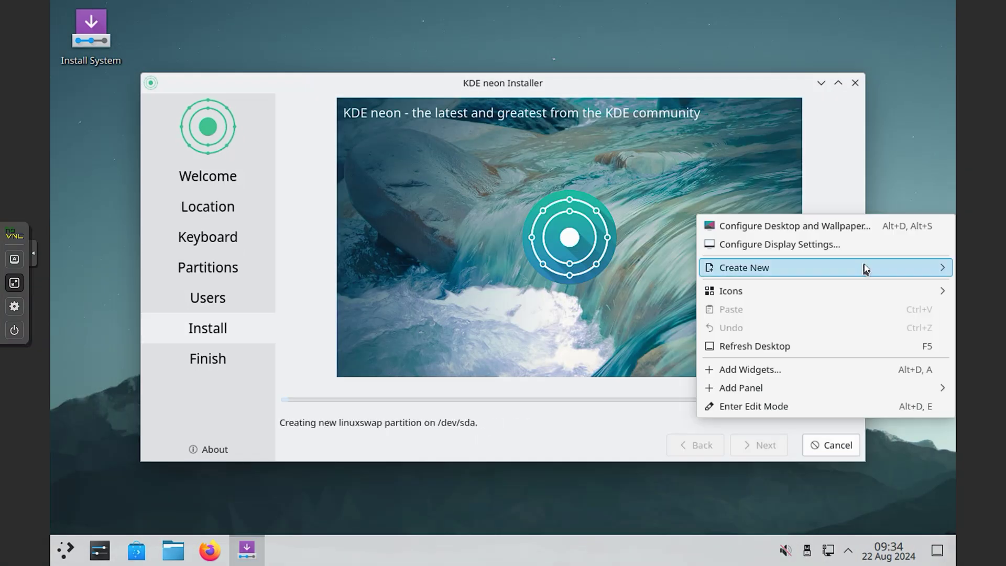